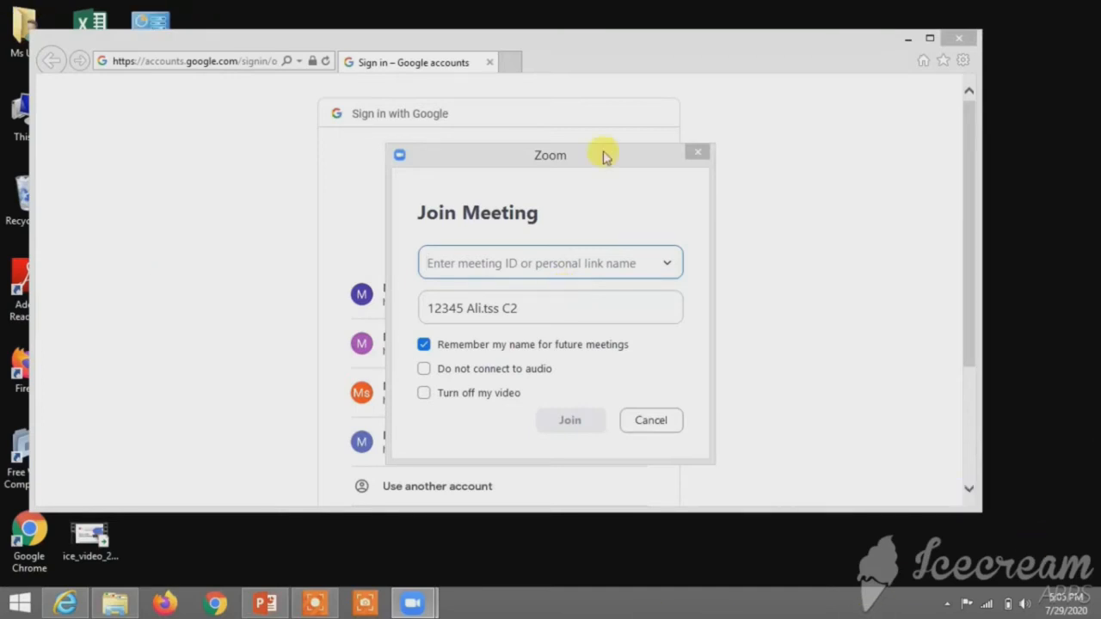
# Step: Join the teacher's personal meeting room from the meeting history, entering the meeting password
pyautogui.click(667, 266)
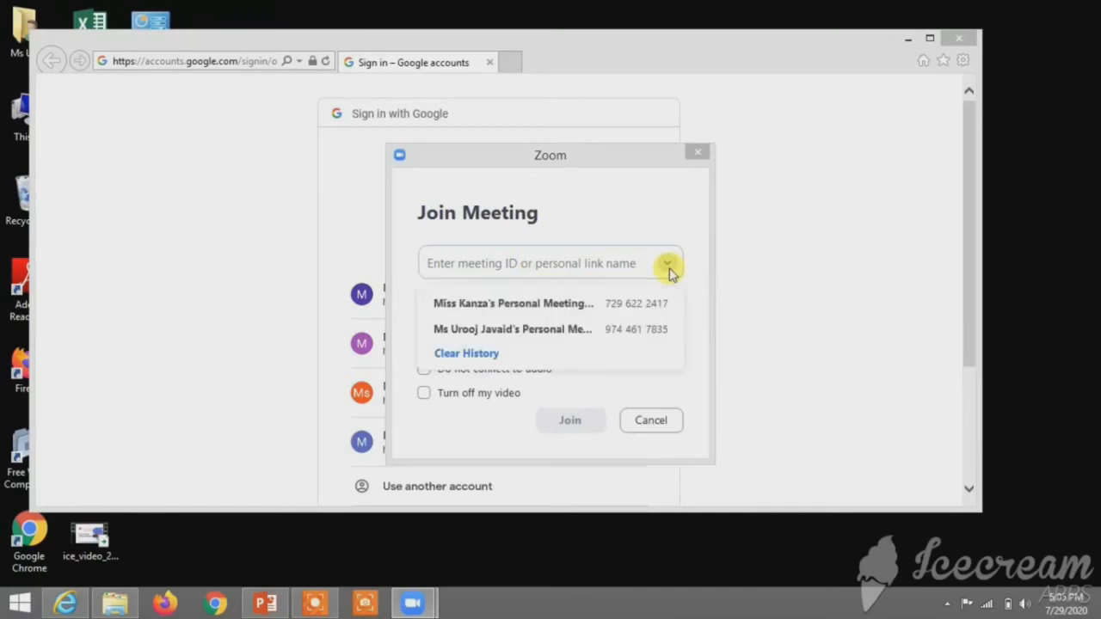
pyautogui.click(580, 328)
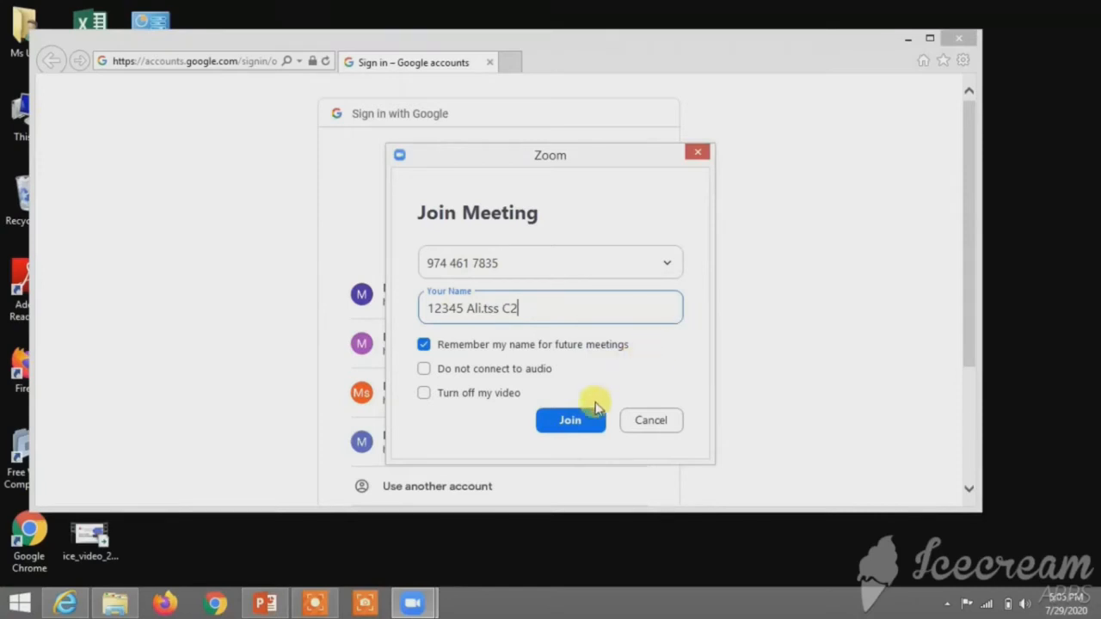
pyautogui.click(568, 422)
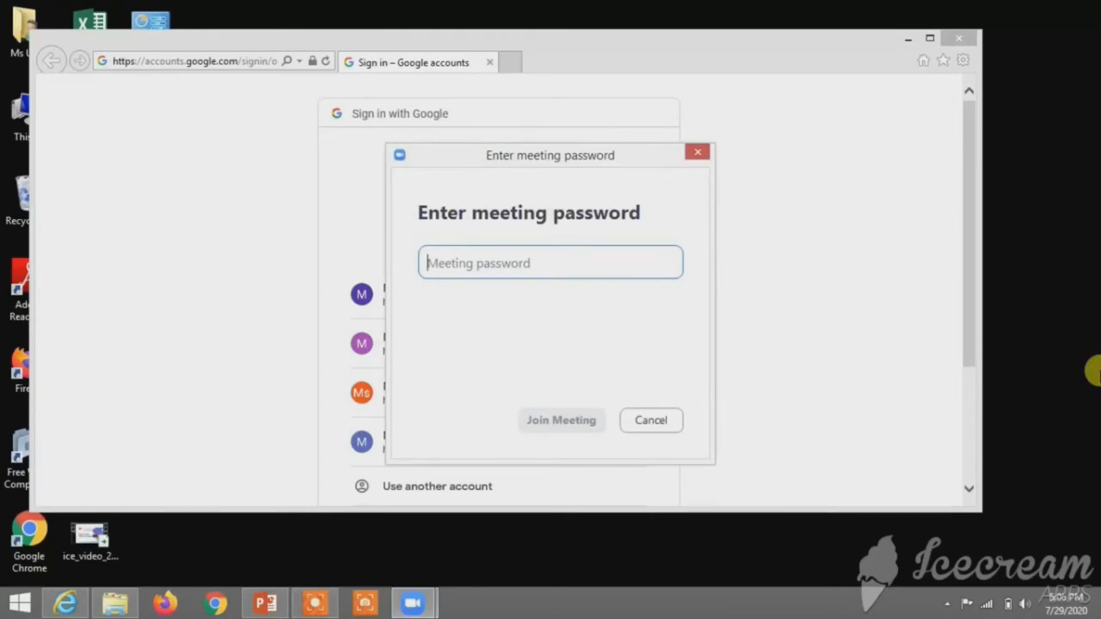
pyautogui.write('****')
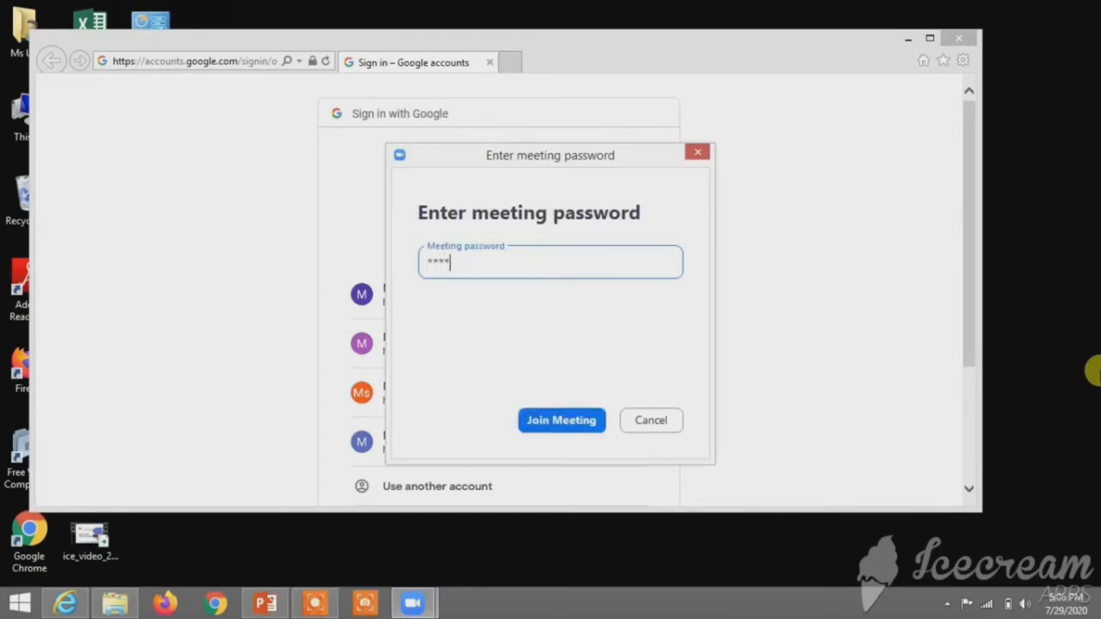
pyautogui.write('*')
pyautogui.moveTo(1074, 374)
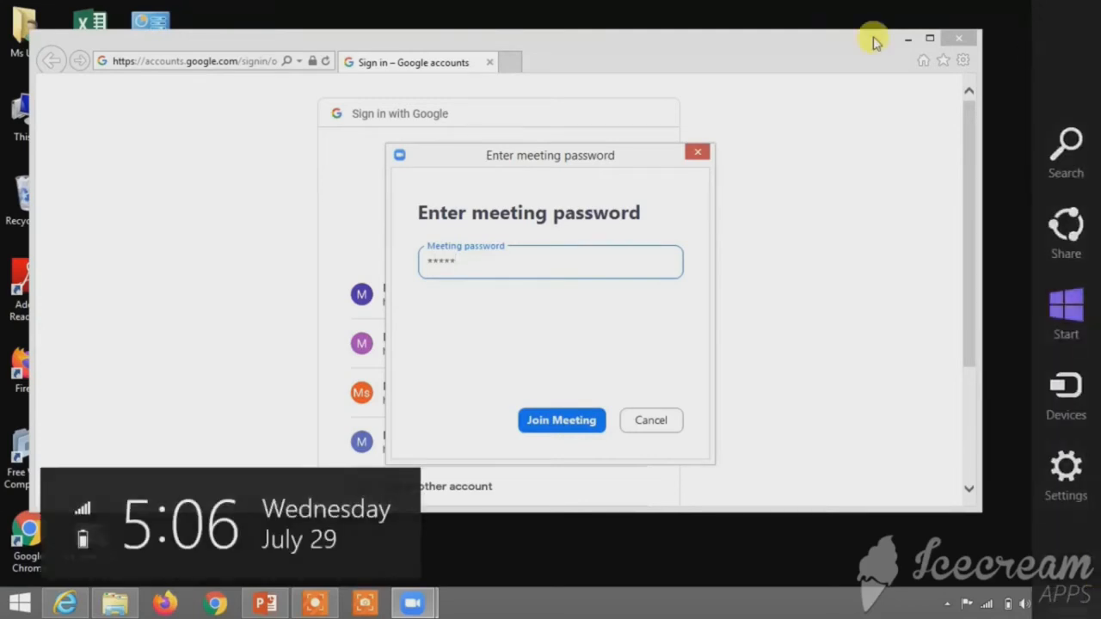
pyautogui.click(563, 421)
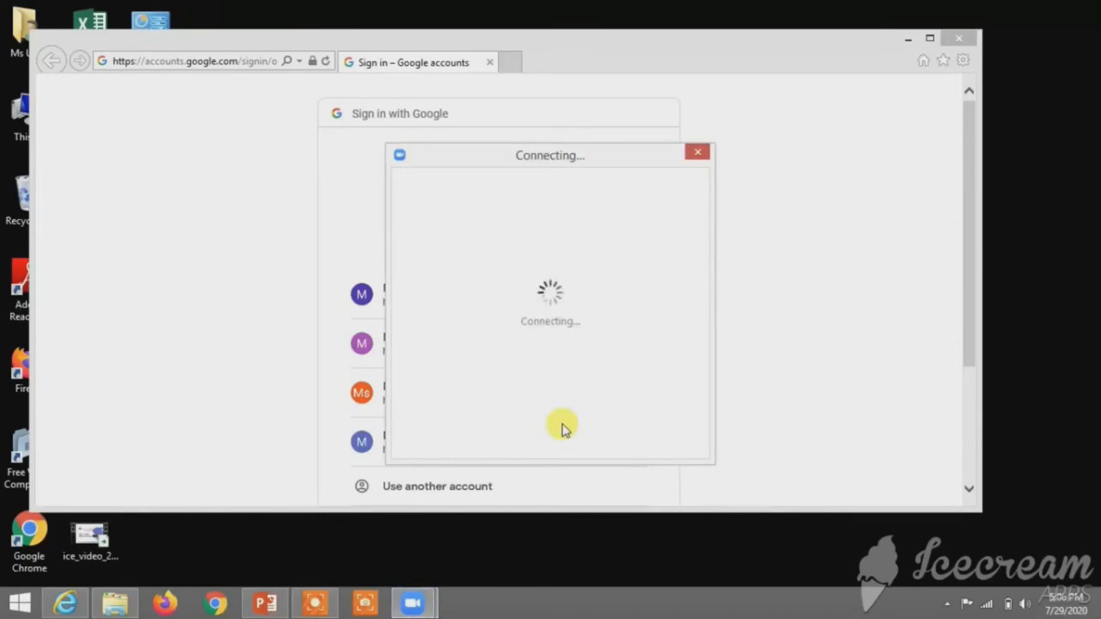
# Step: Connect to the class meeting with computer audio, then bring up the Chrome browser
pyautogui.moveTo(1093, 398)
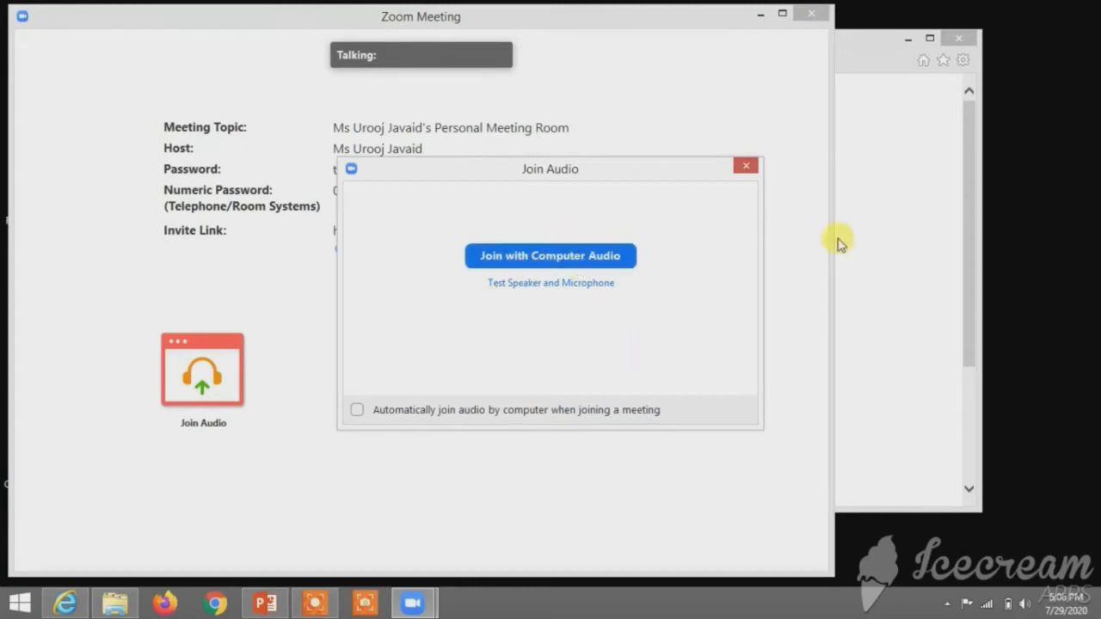
pyautogui.click(584, 261)
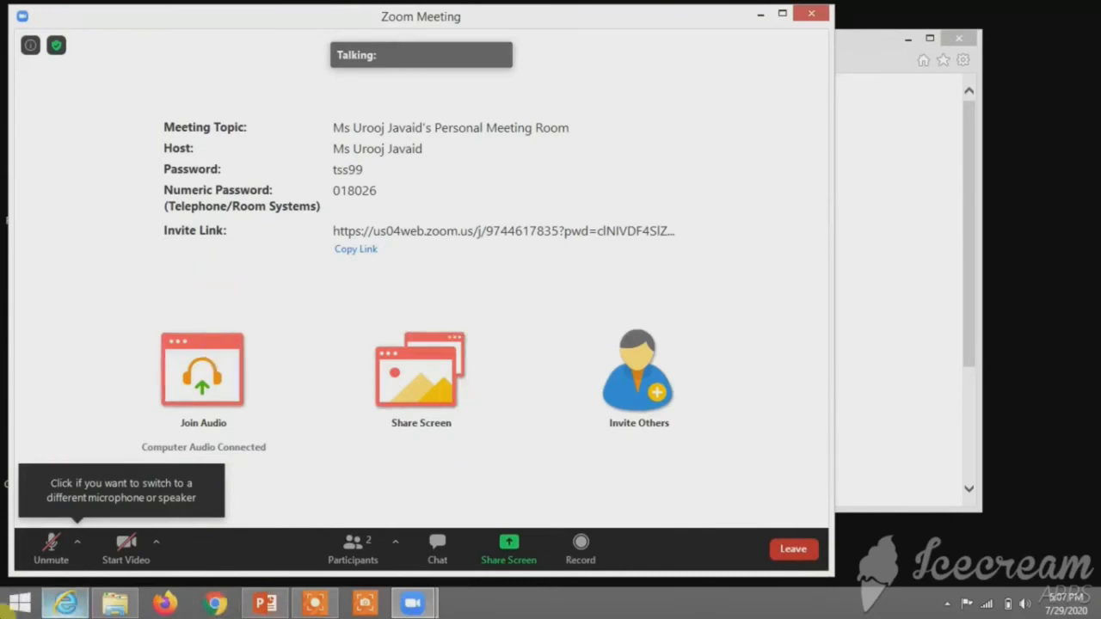
pyautogui.click(210, 605)
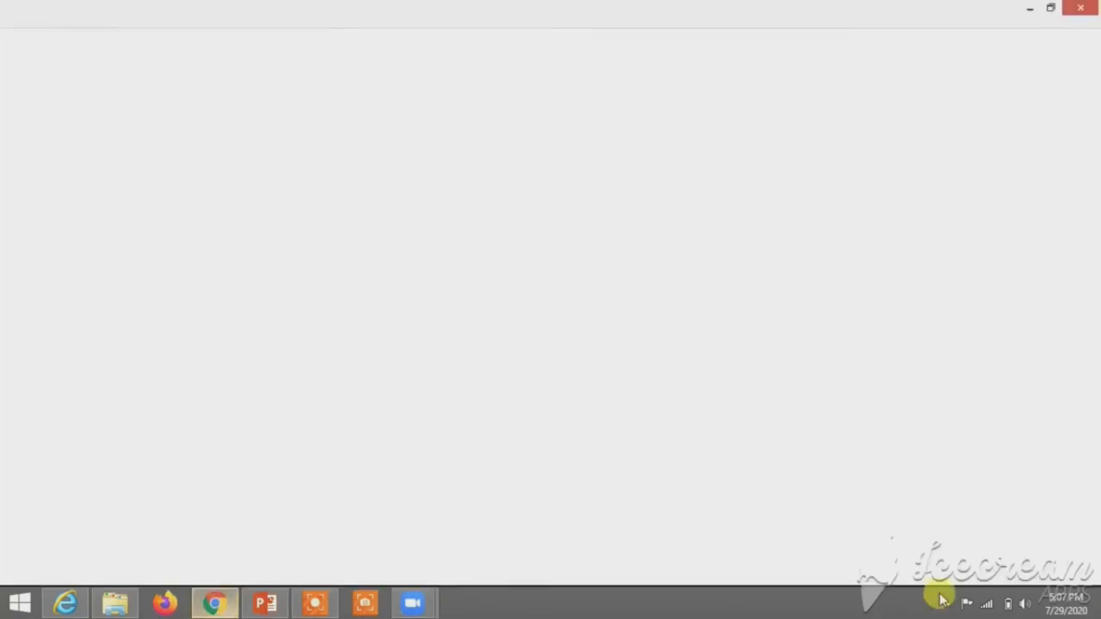
# Step: Log in to Edmodo with the student's username and password, declining to save the password
pyautogui.click(162, 41)
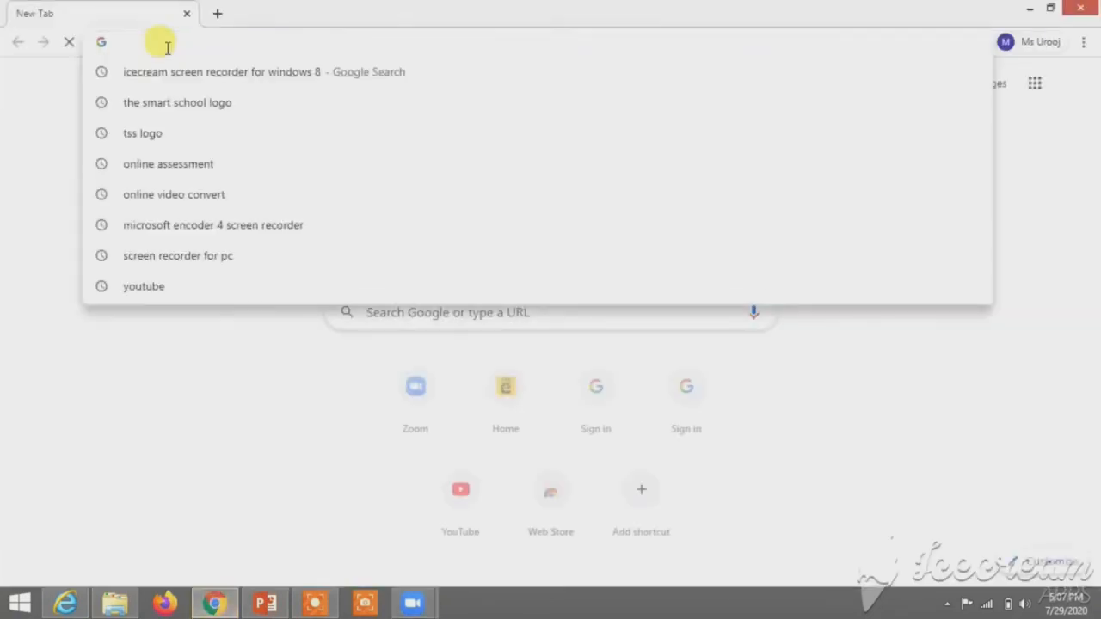
pyautogui.click(519, 392)
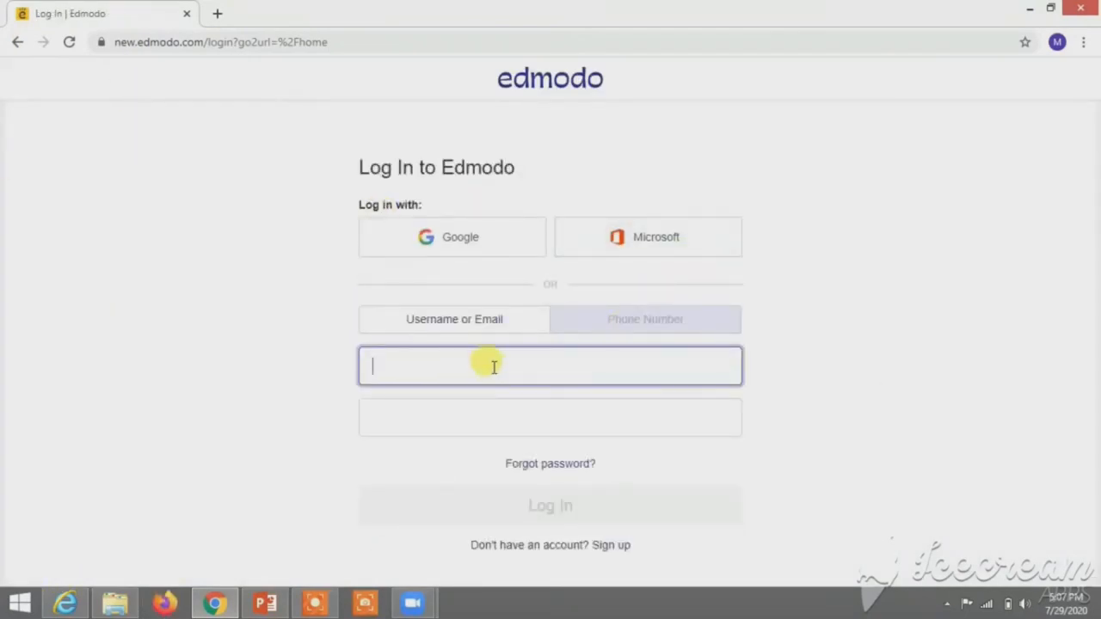
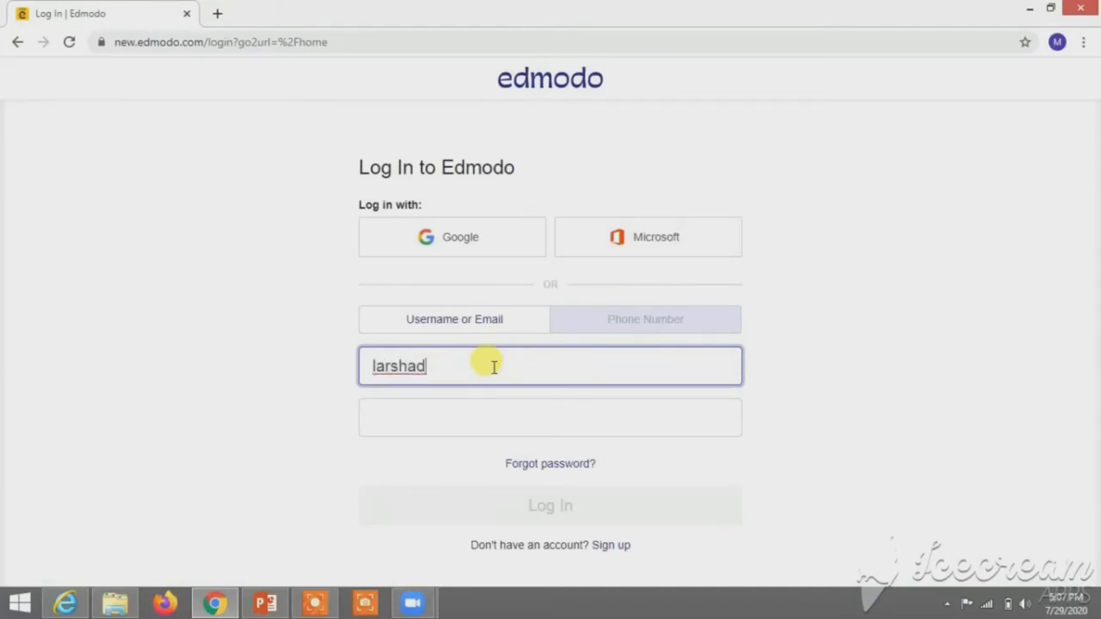
pyautogui.press('Tab')
pyautogui.write('***')
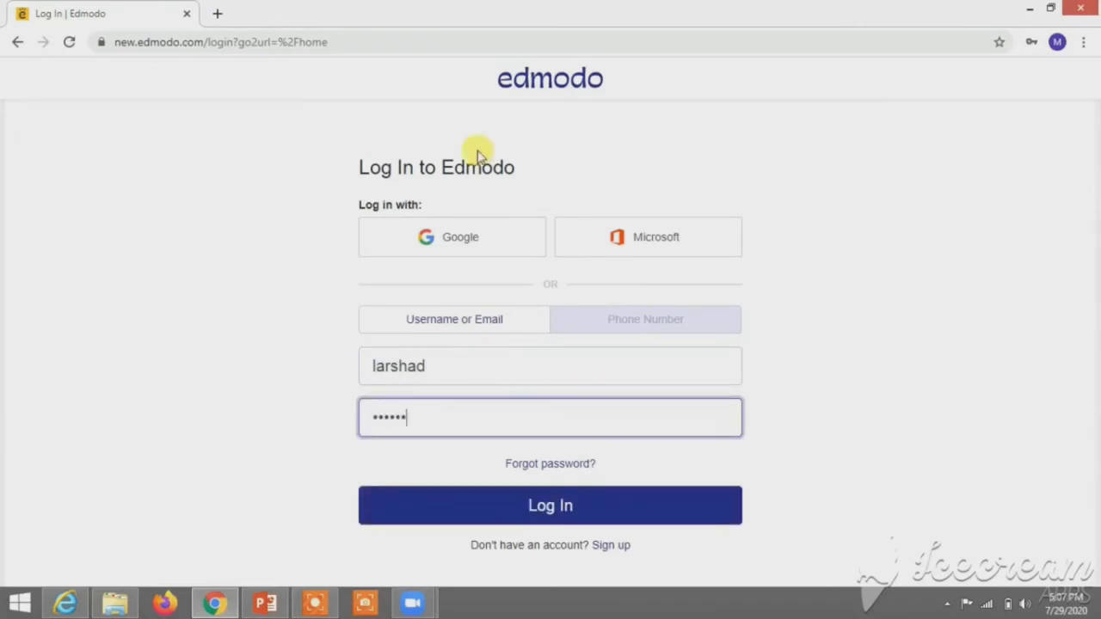
pyautogui.click(557, 492)
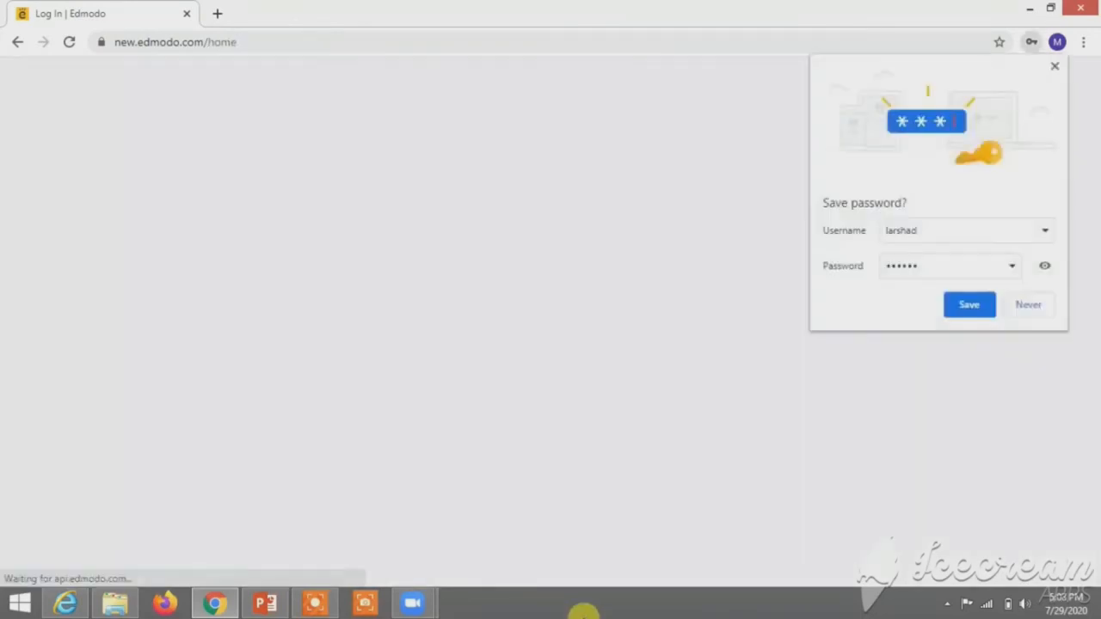
pyautogui.click(1026, 305)
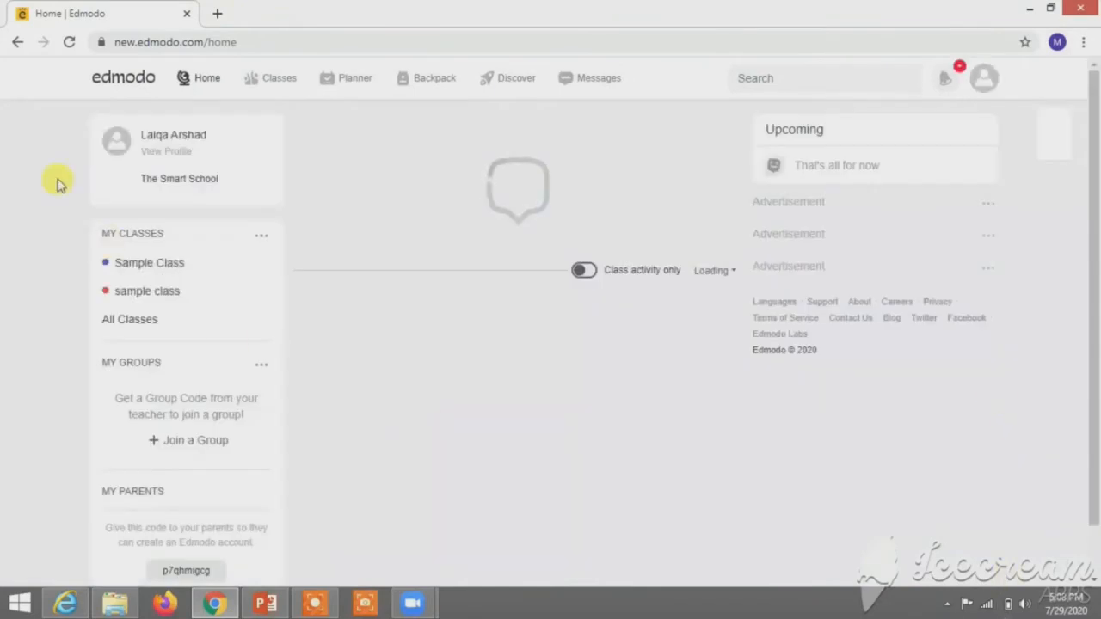
# Step: Go to the 'sample class' page and follow the post's docs.google.com/forms assessment link
pyautogui.click(129, 289)
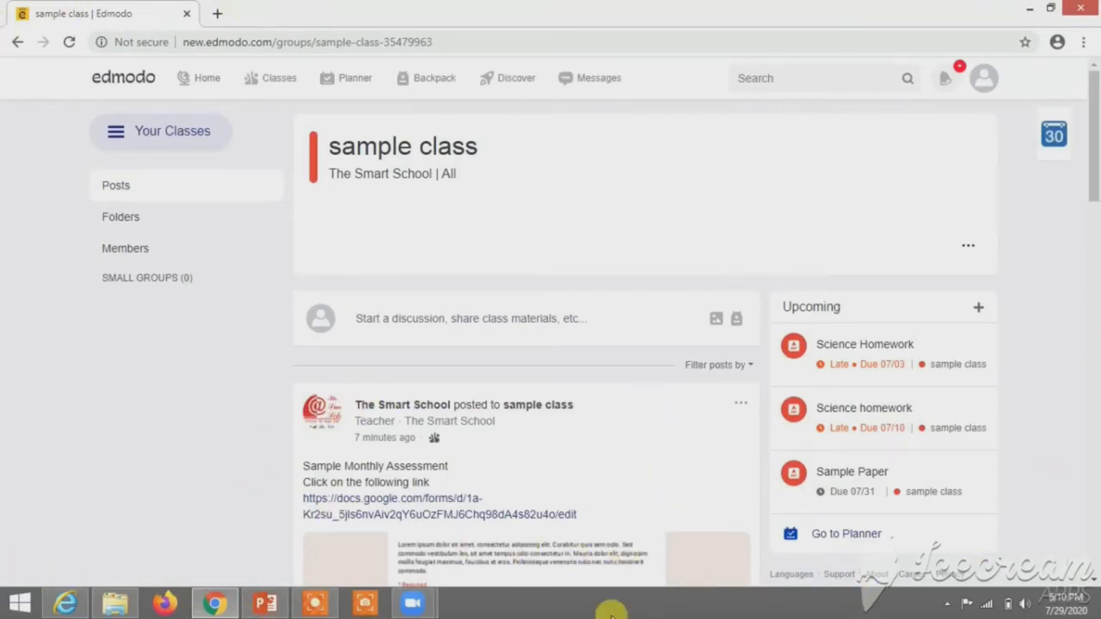
pyautogui.scroll(-2, 1097, 172)
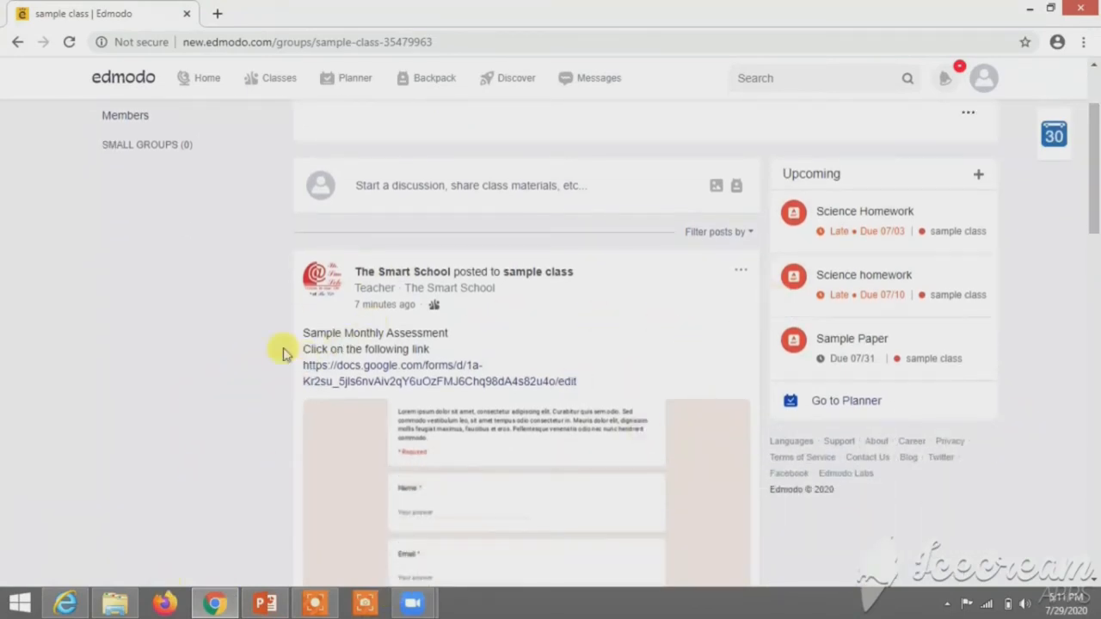
pyautogui.click(427, 370)
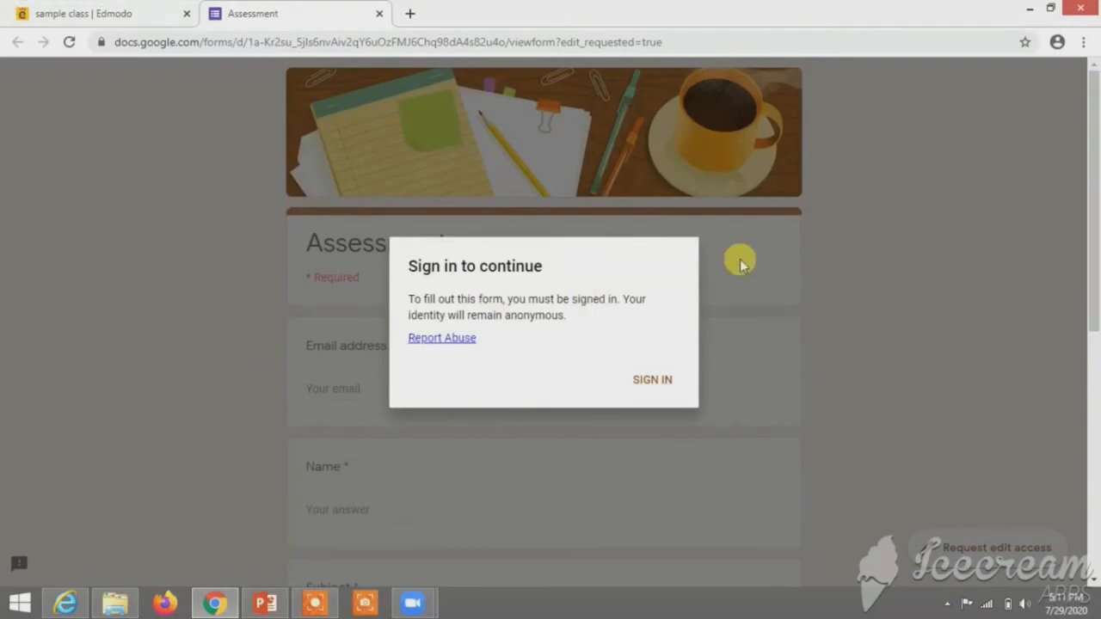
# Step: Sign in to the form with another Google account, entering its Gmail address and password
pyautogui.click(654, 378)
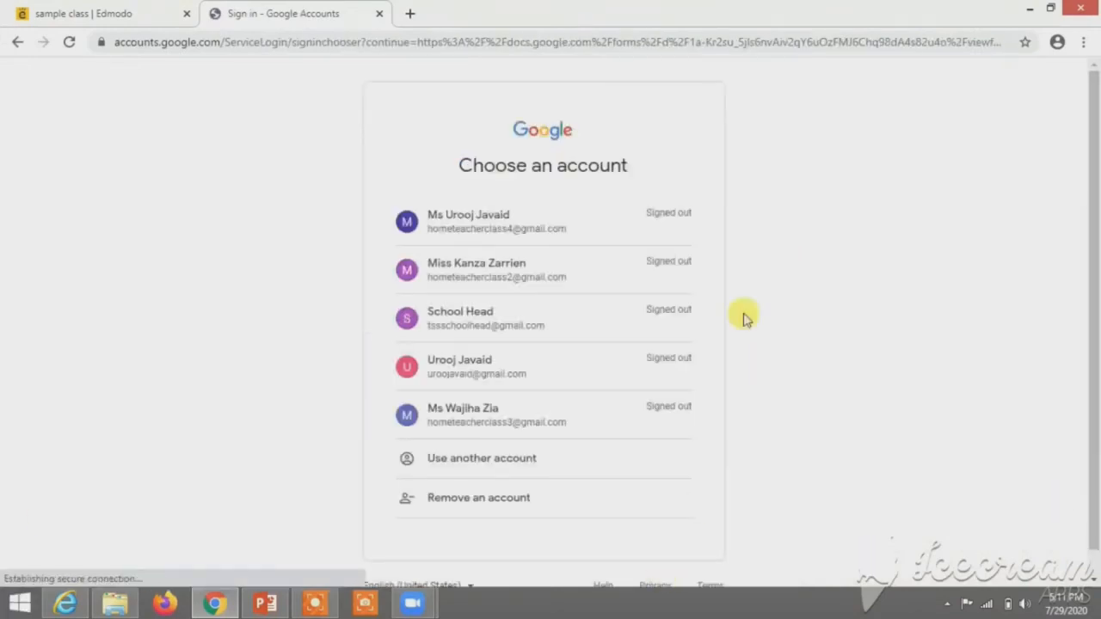
pyautogui.click(501, 457)
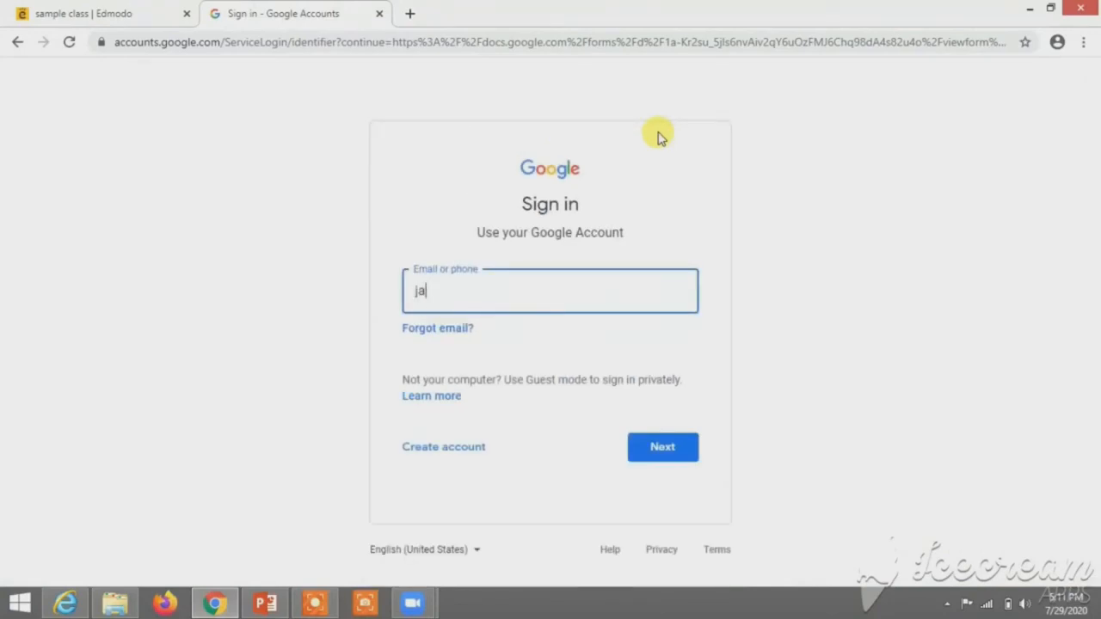
pyautogui.press('BackSpace')
pyautogui.press('BackSpace')
pyautogui.write('ur')
pyautogui.press('Down')
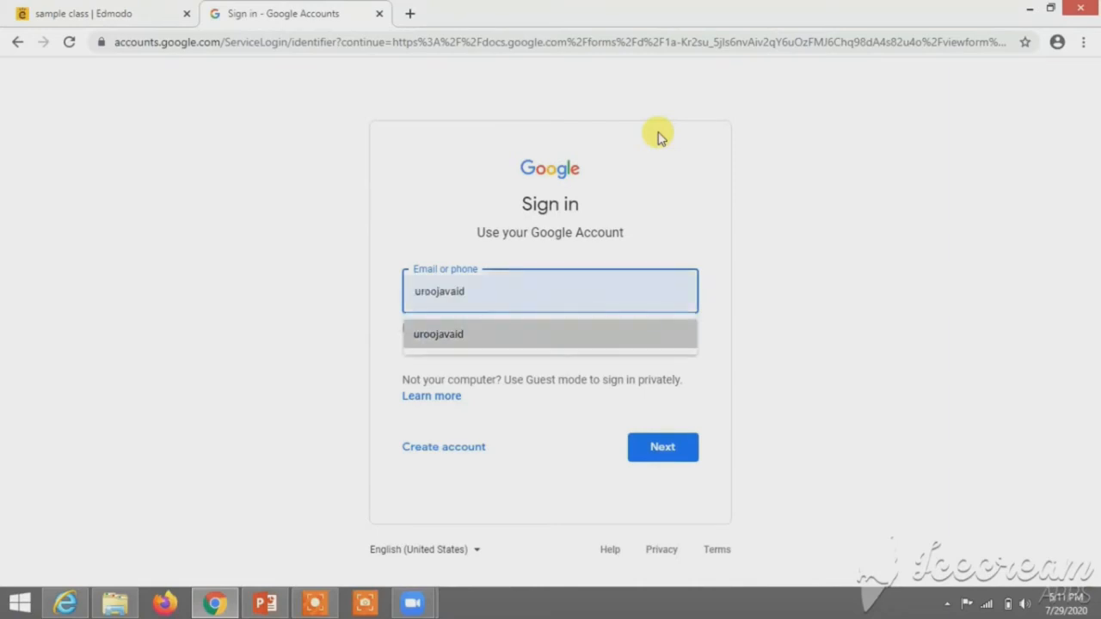
pyautogui.write('@')
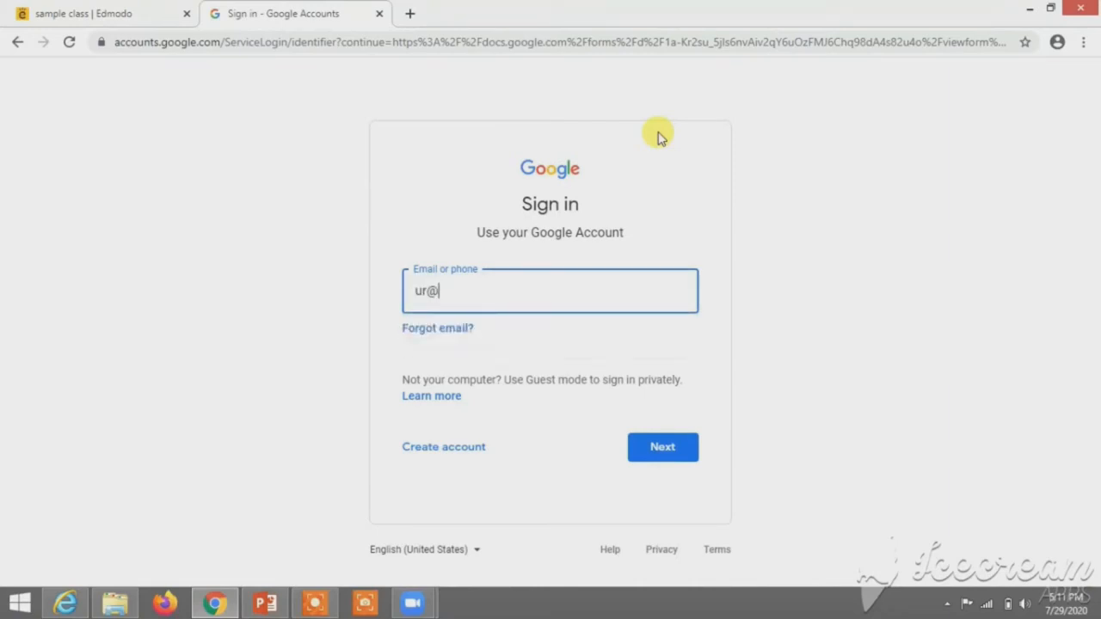
pyautogui.press('BackSpace')
pyautogui.press('Down')
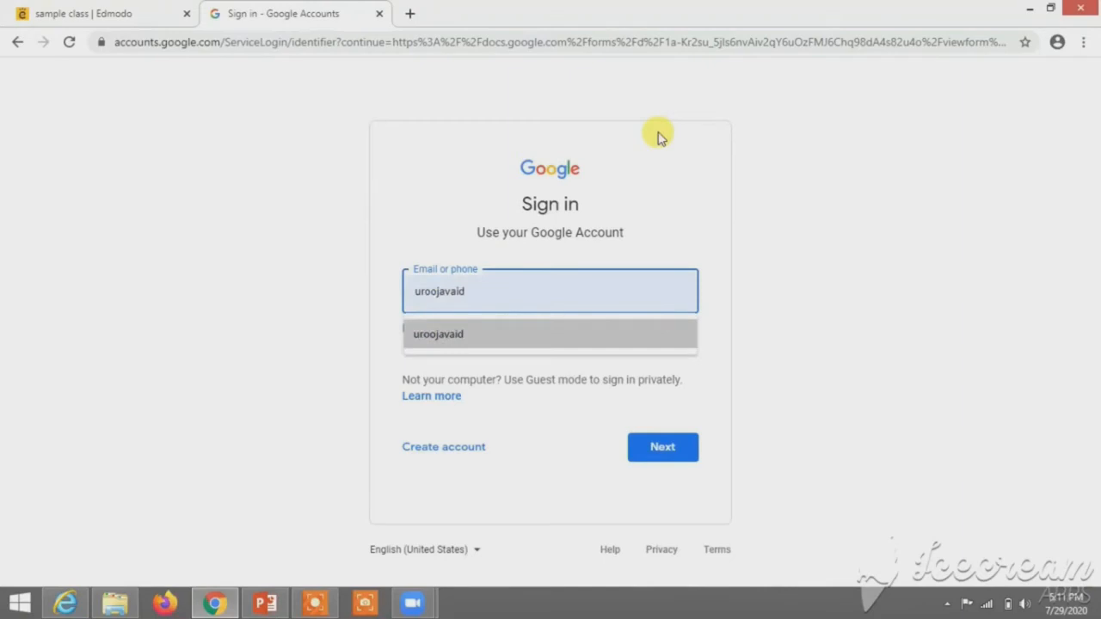
pyautogui.click(568, 340)
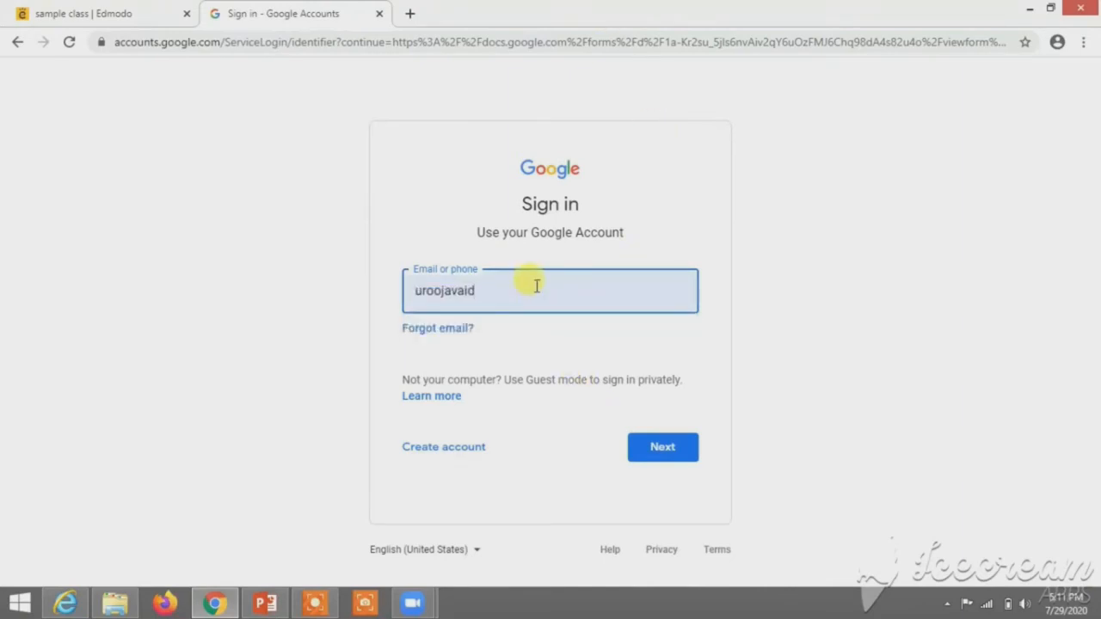
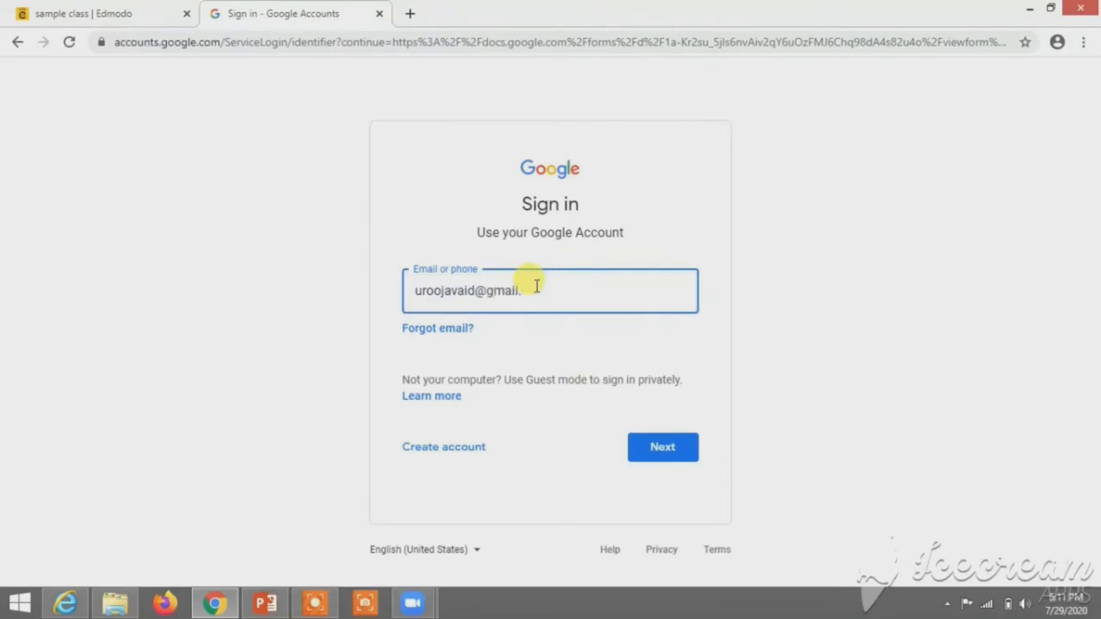
pyautogui.press('Return')
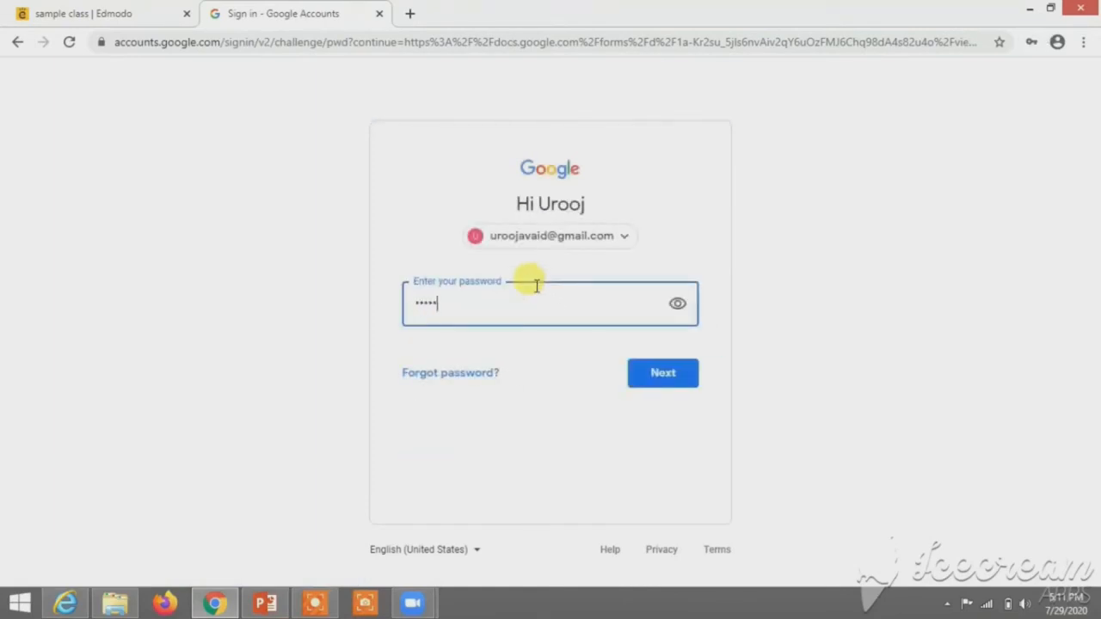
pyautogui.press('Return')
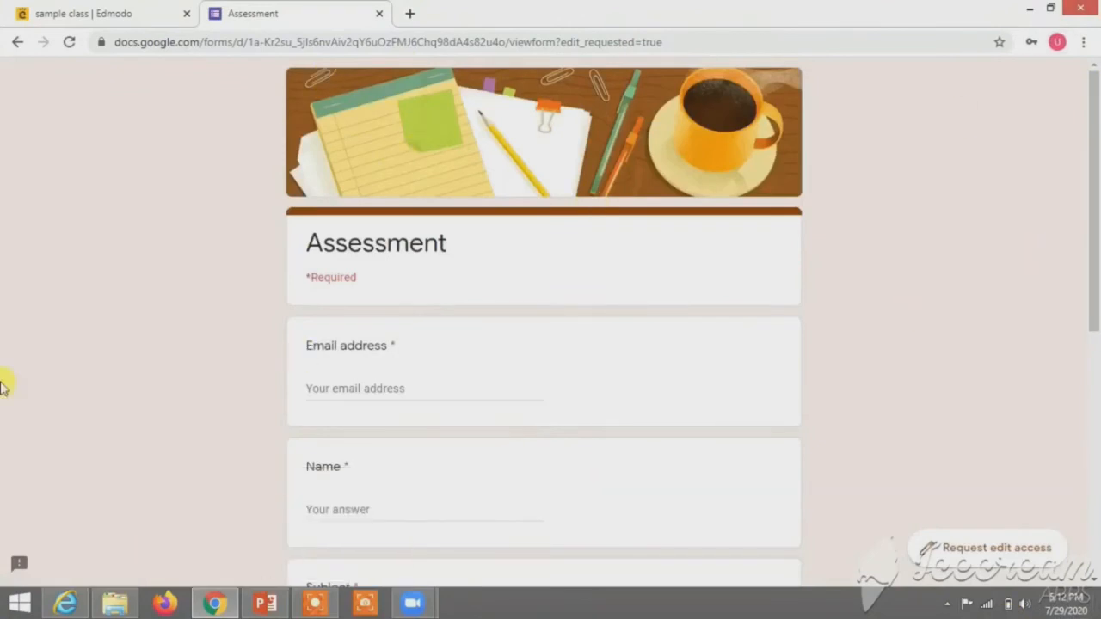
# Step: Fill in the student's email address and name, and enter 'English' as the subject
pyautogui.click(361, 387)
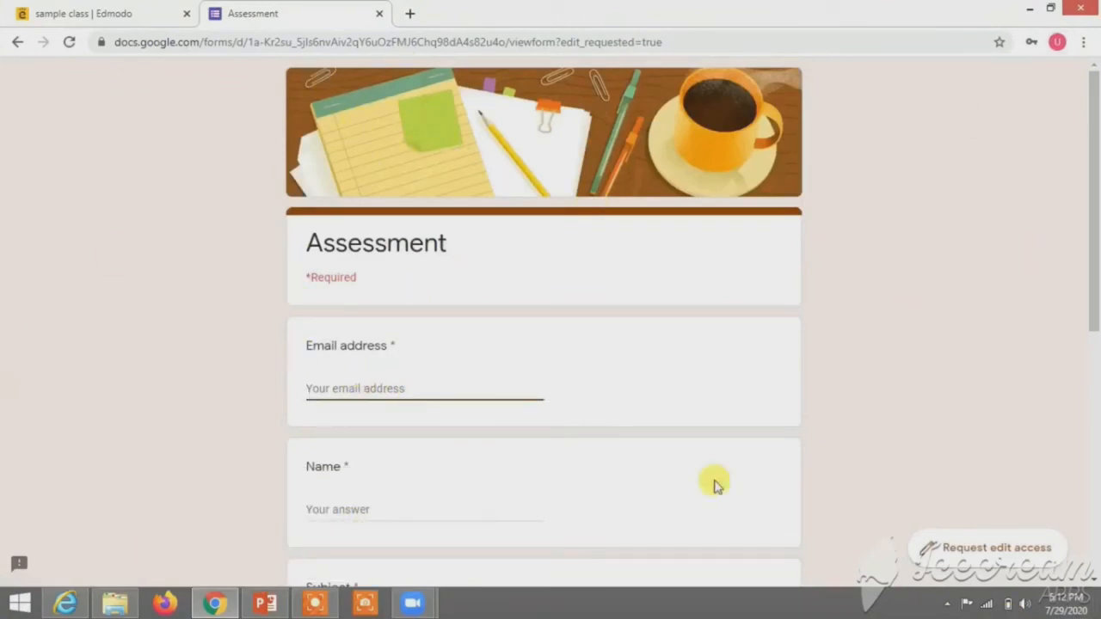
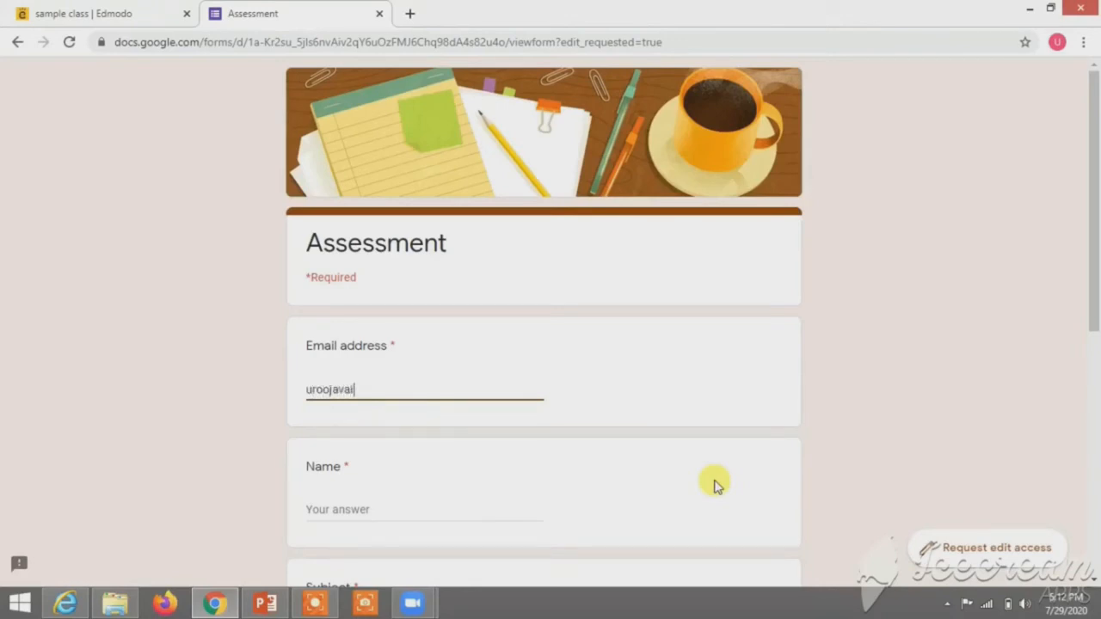
pyautogui.click(377, 515)
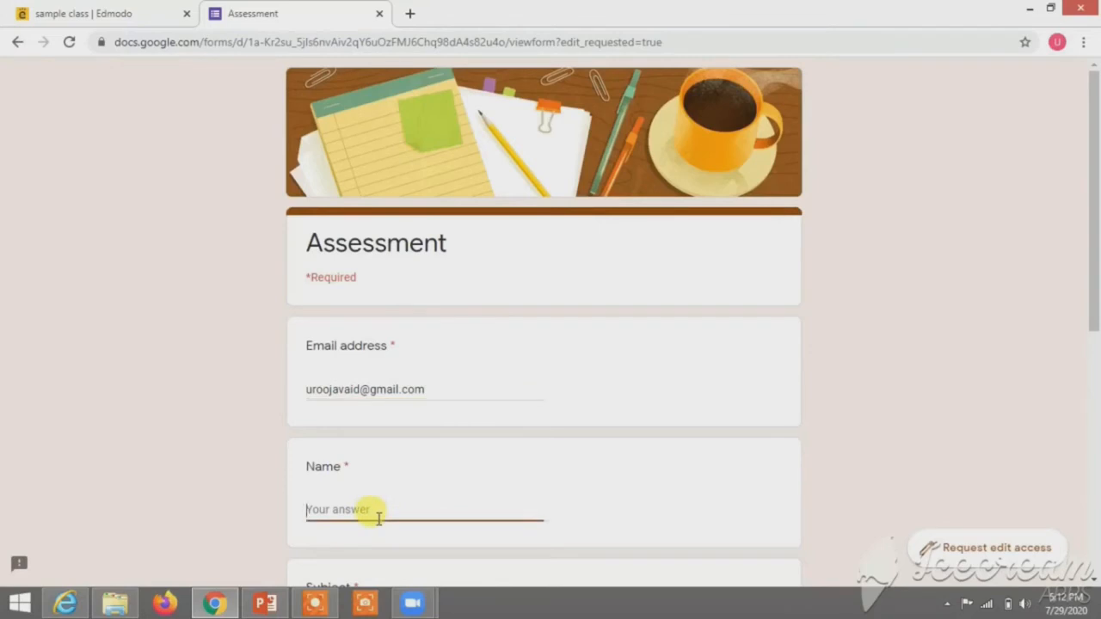
pyautogui.write('Urooj')
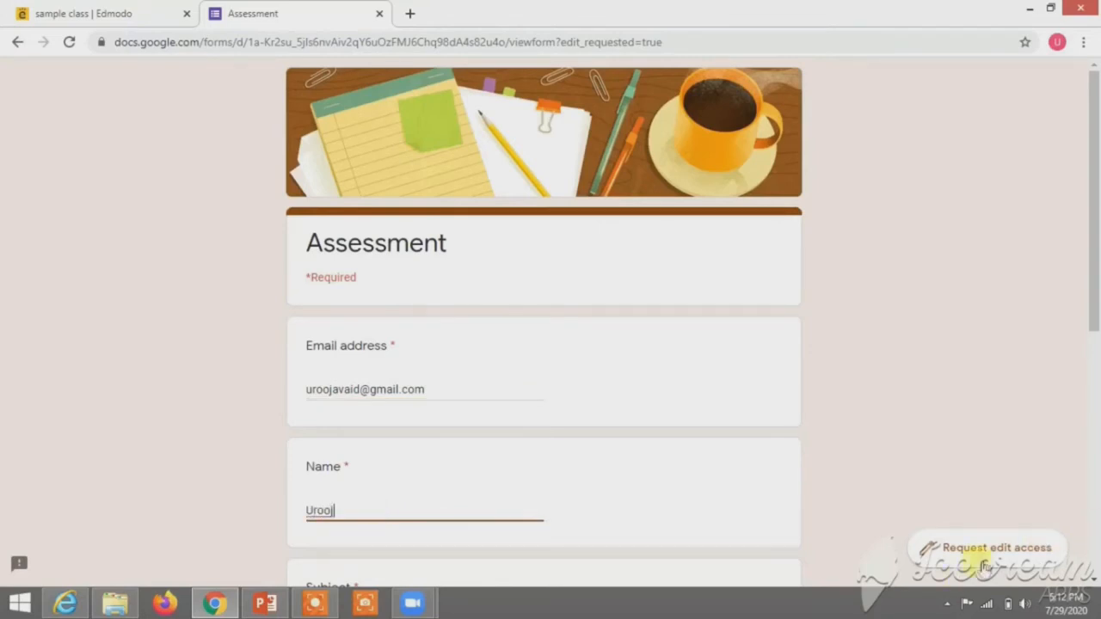
pyautogui.moveTo(1096, 150); pyautogui.dragTo(1096, 289)
pyautogui.click(369, 335)
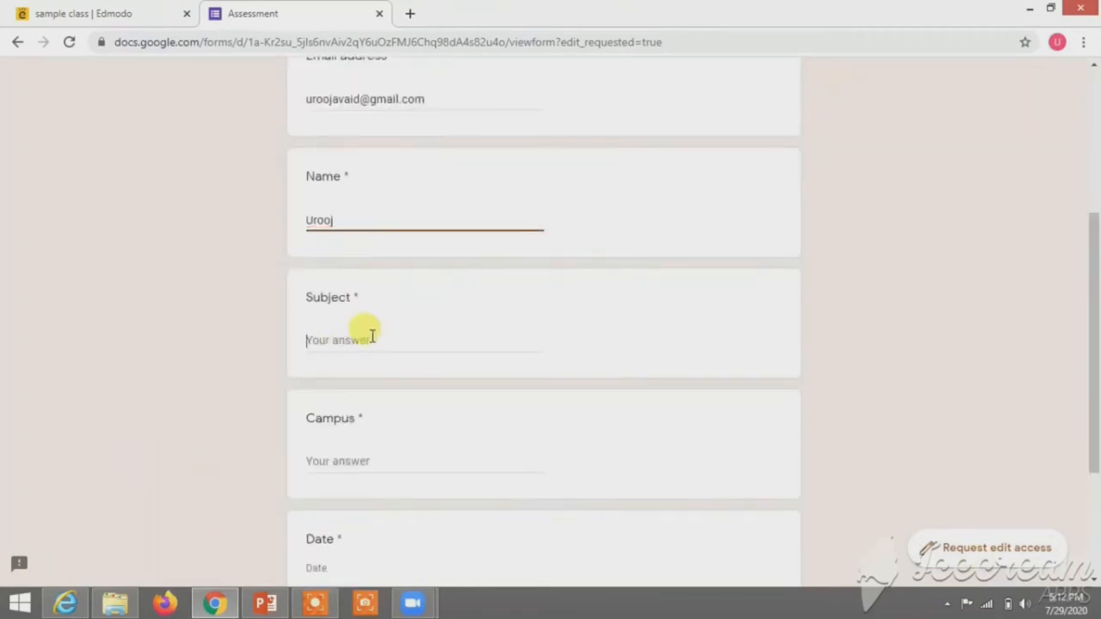
pyautogui.write('J')
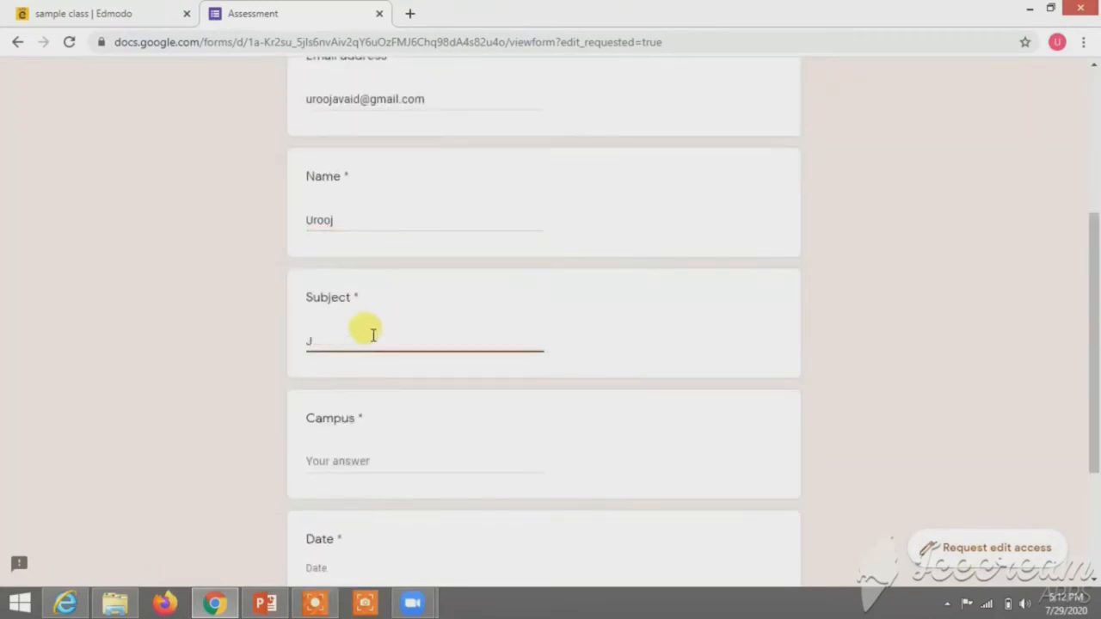
pyautogui.press('BackSpace')
pyautogui.write('English')
# Step: Enter the campus and the date 07/29/2020, then continue to the next section
pyautogui.click(368, 461)
pyautogui.write('Sir Syed AhmedK')
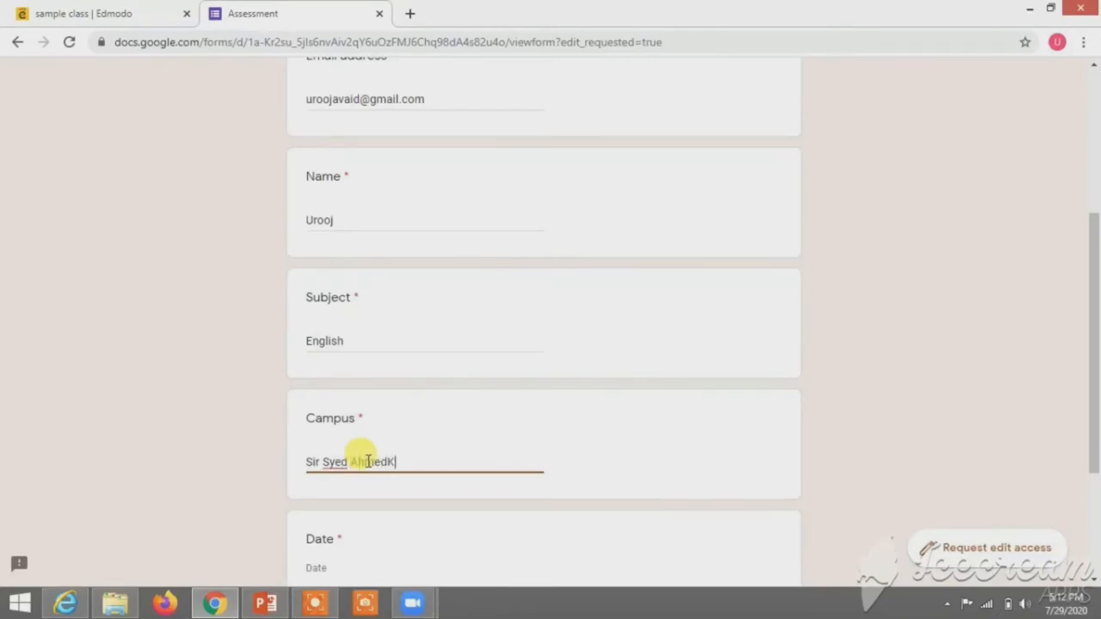
pyautogui.press('BackSpace')
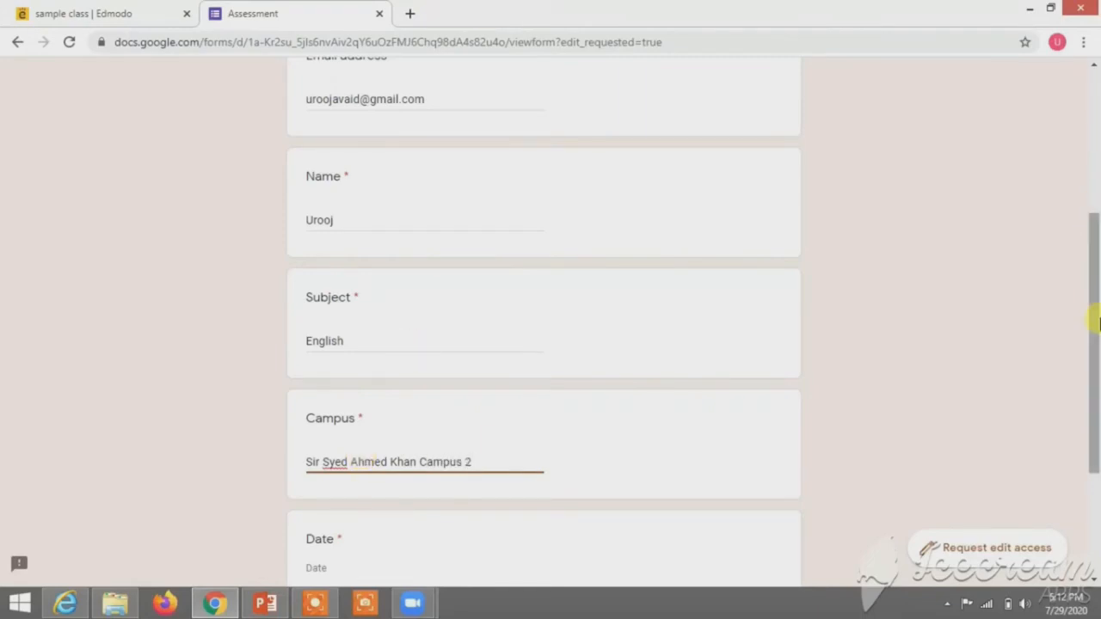
pyautogui.moveTo(1095, 319); pyautogui.dragTo(1064, 502)
pyautogui.click(317, 392)
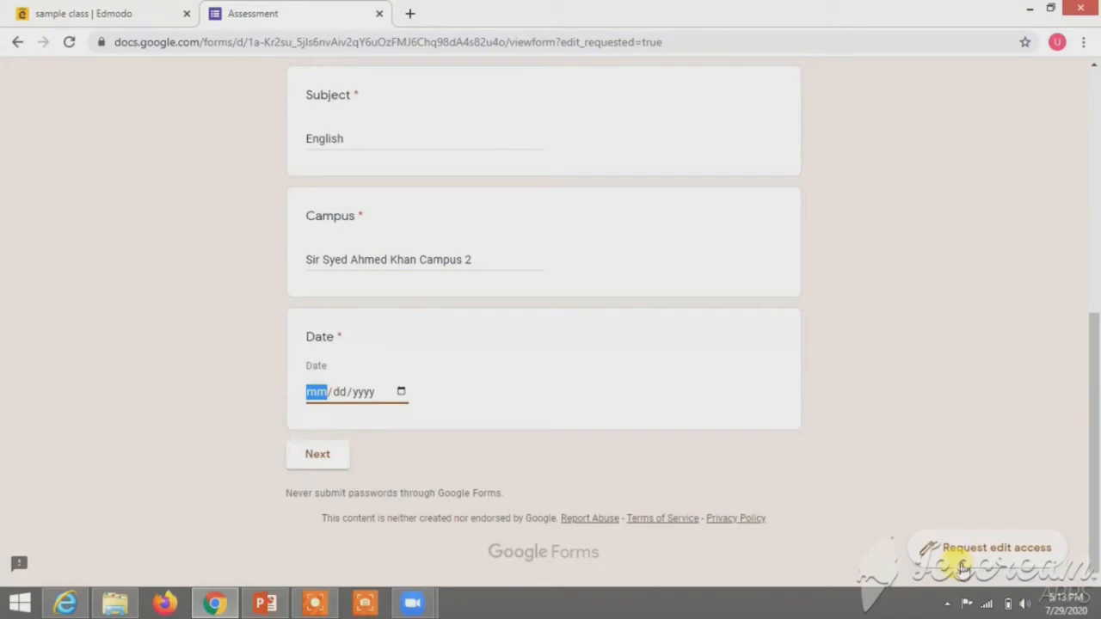
pyautogui.write('07/')
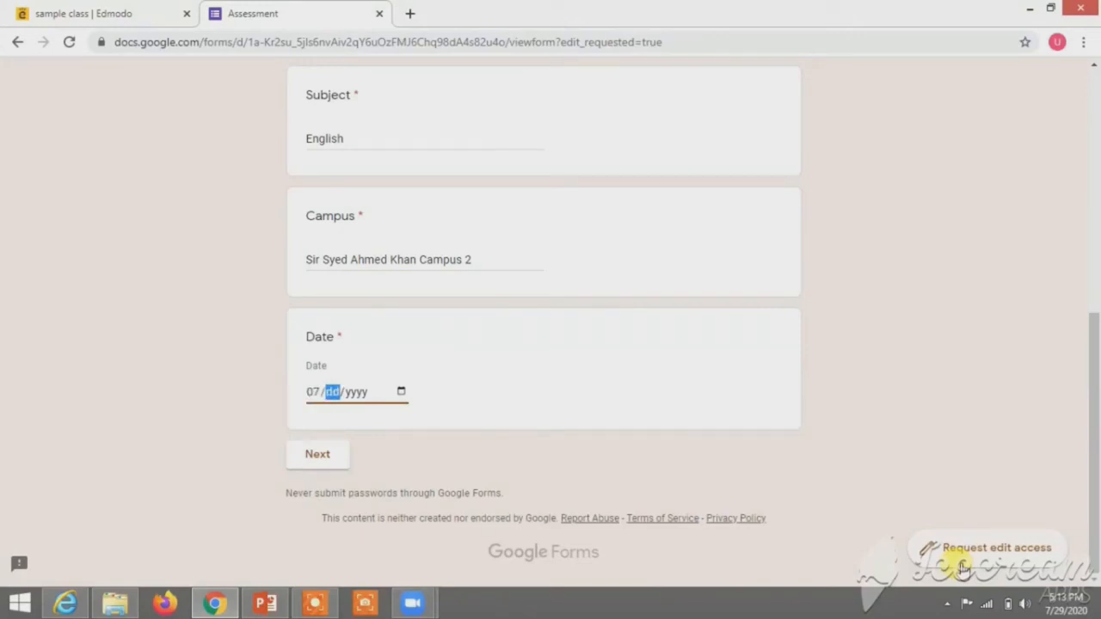
pyautogui.write('29/0002')
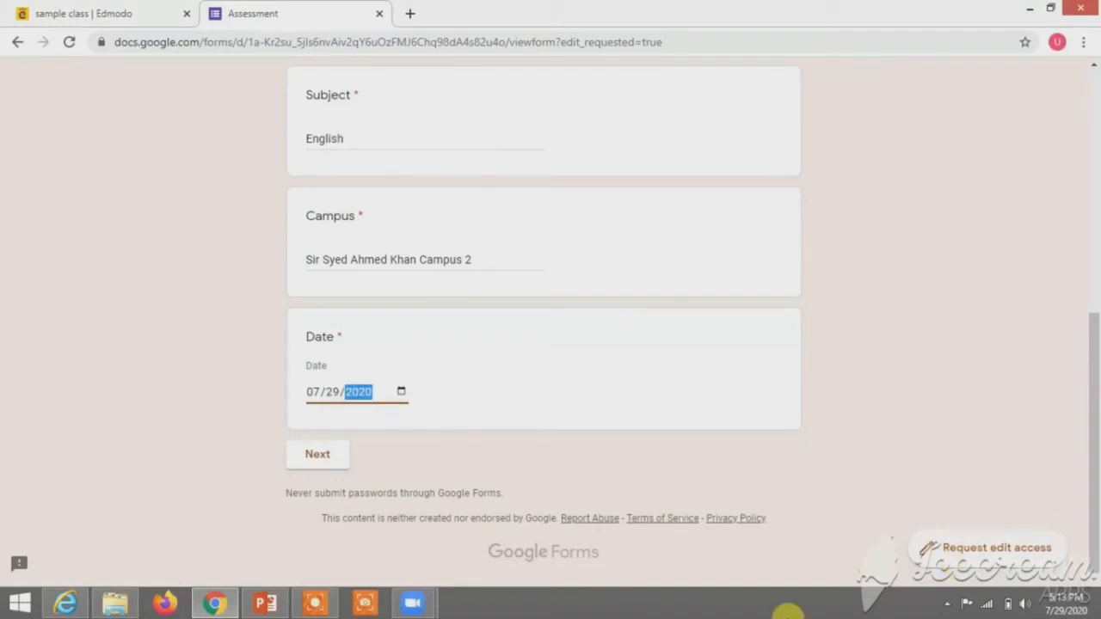
pyautogui.click(305, 466)
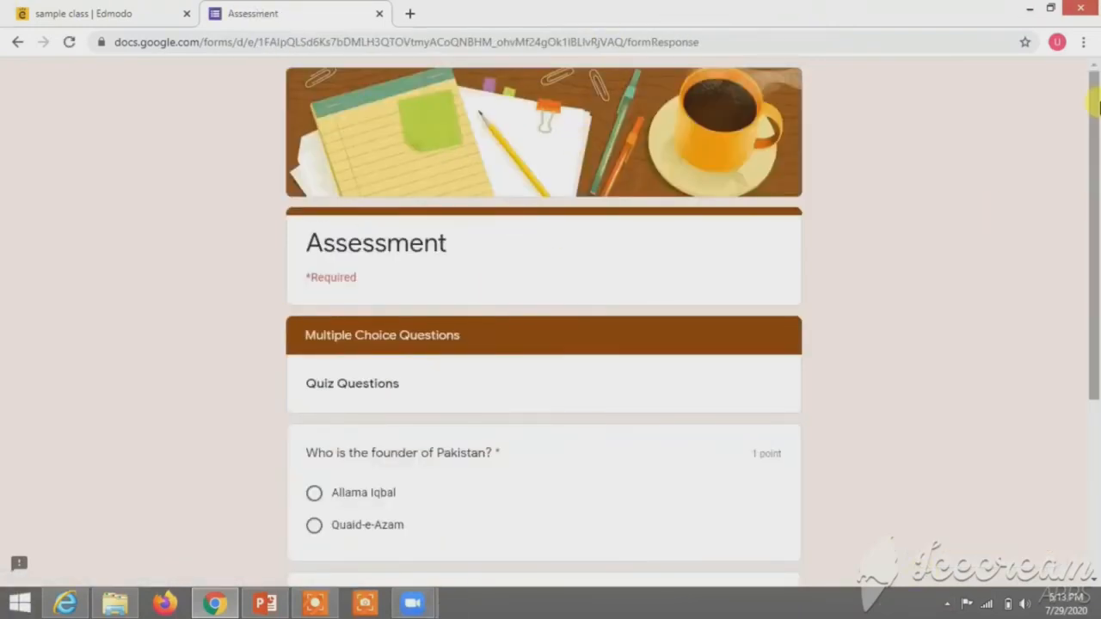
# Step: Answer Quaid-e-Azam as Pakistan's founder and Karachi for the tomb question, then continue
pyautogui.moveTo(1095, 116); pyautogui.dragTo(1092, 259)
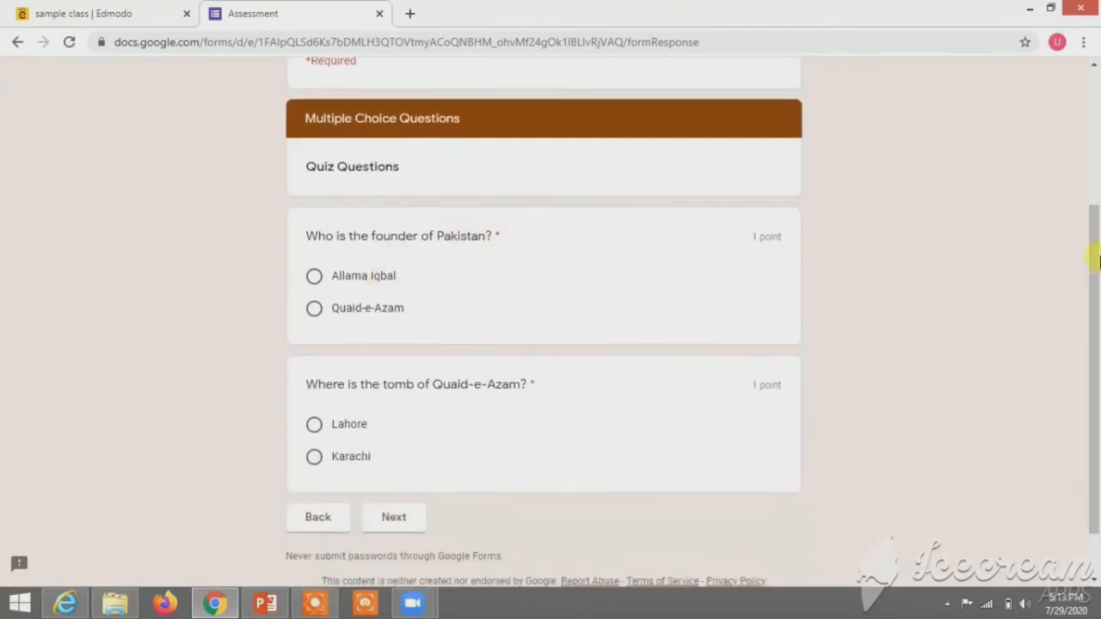
pyautogui.click(314, 308)
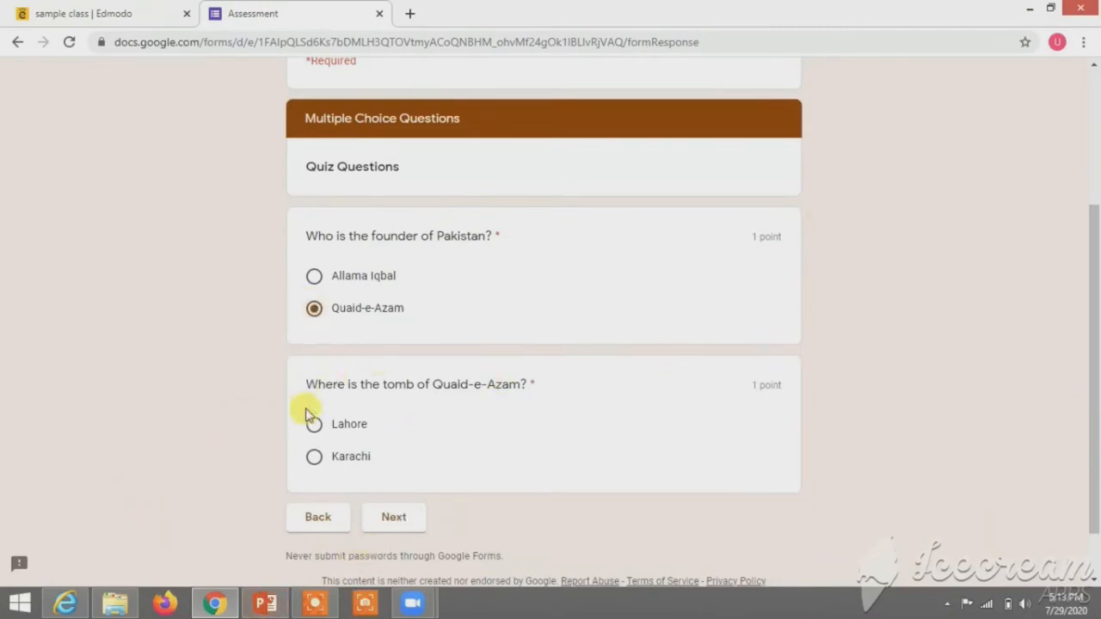
pyautogui.click(314, 460)
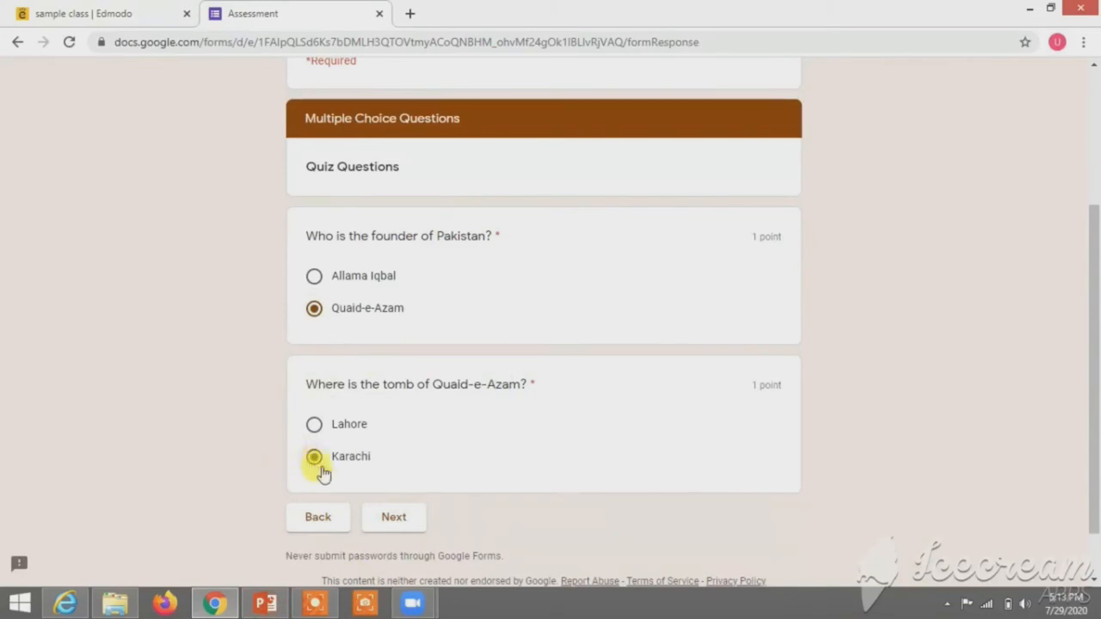
pyautogui.click(408, 518)
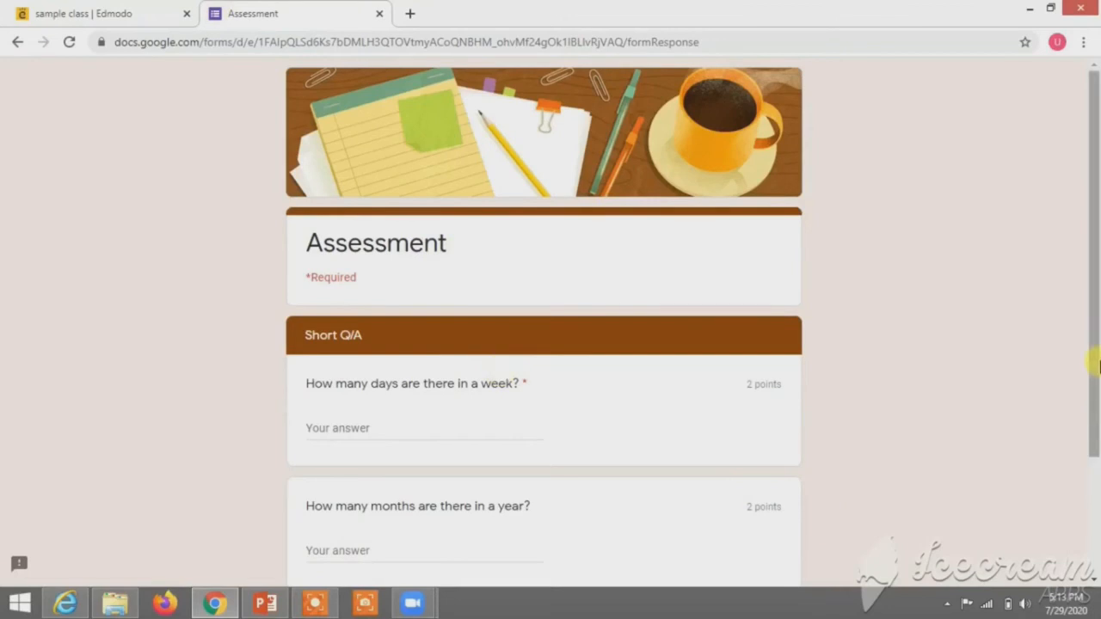
# Step: Answer the Short Q/A with Seven days in a week and 12 months in a year
pyautogui.moveTo(1093, 286); pyautogui.dragTo(1096, 465)
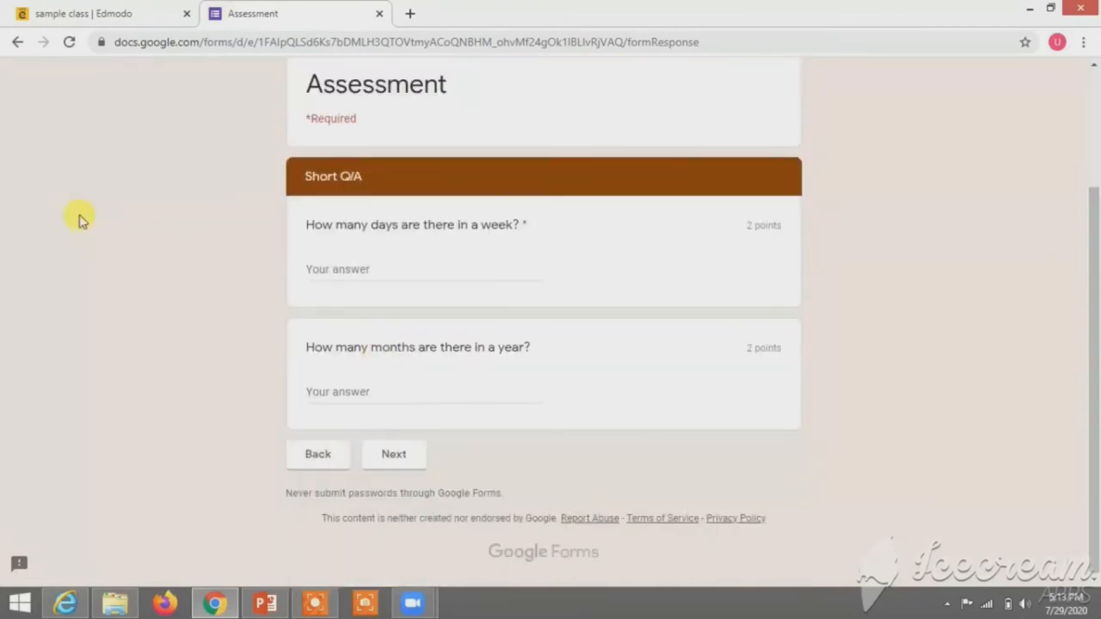
pyautogui.click(353, 272)
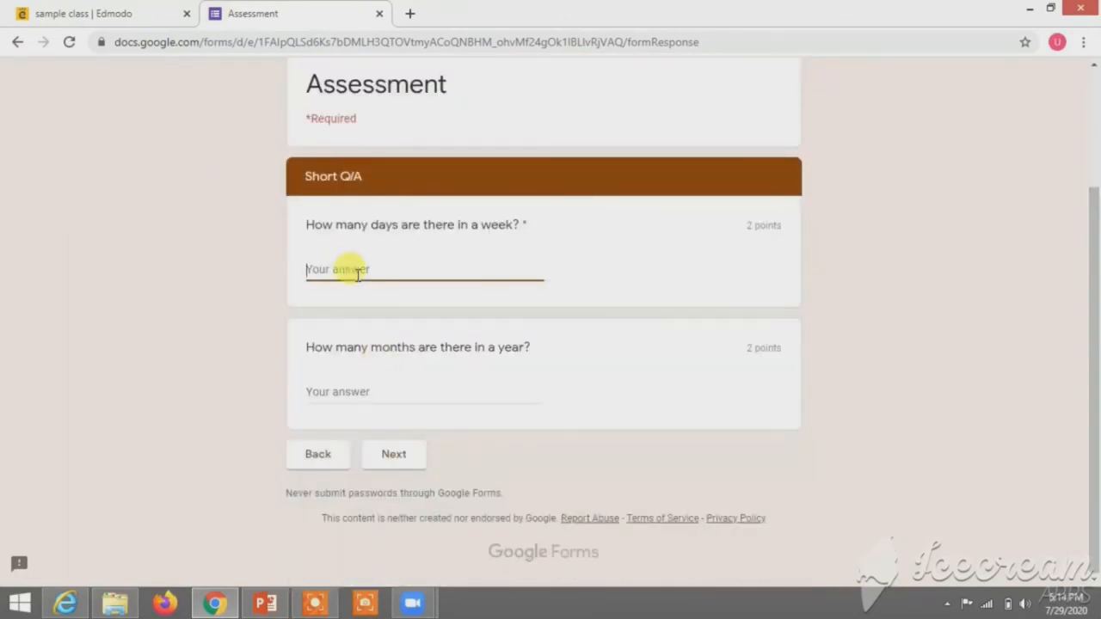
pyautogui.write('Seven')
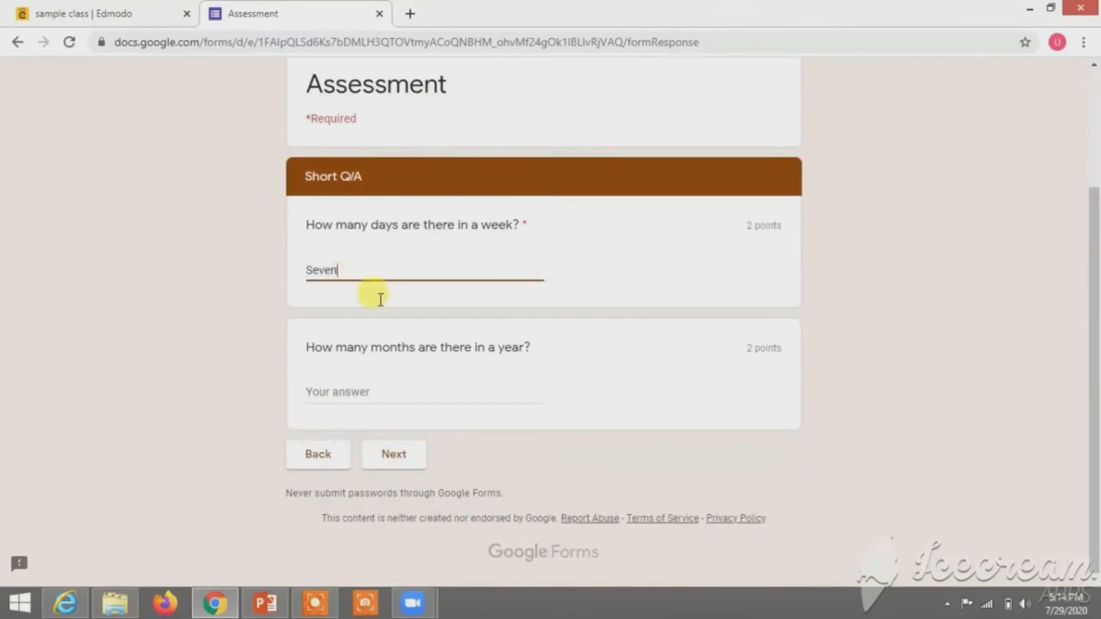
pyautogui.click(376, 392)
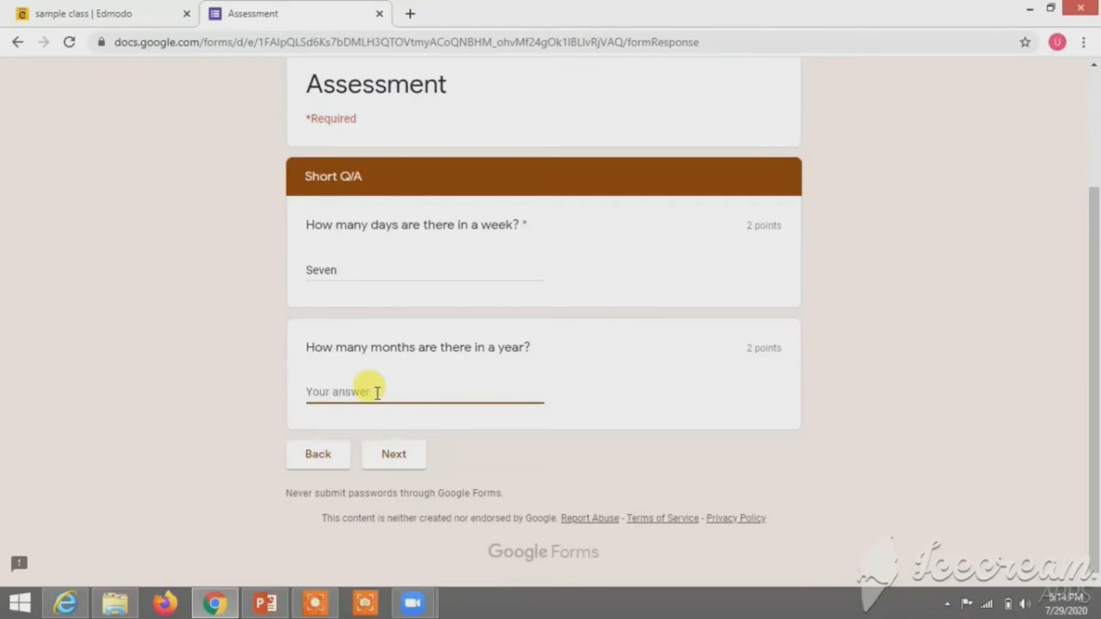
pyautogui.write('12')
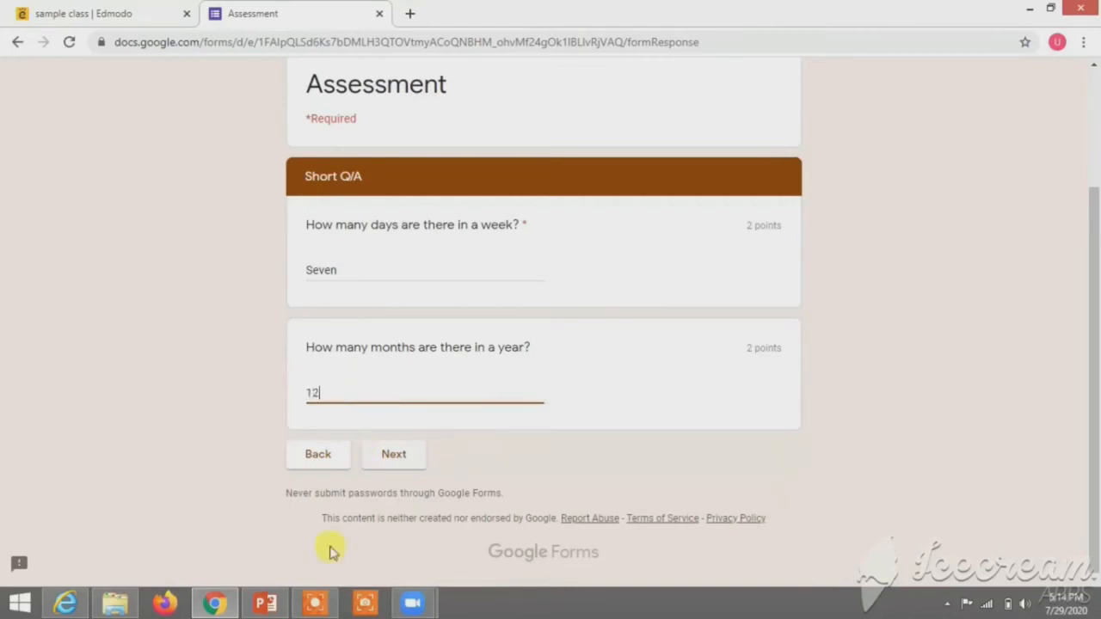
pyautogui.click(389, 463)
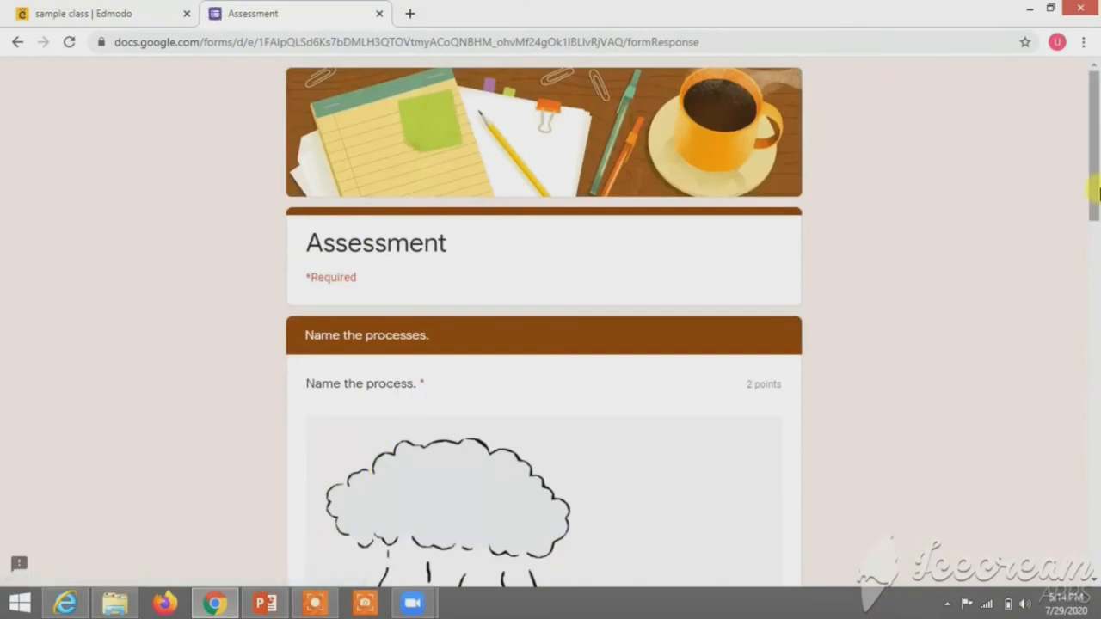
# Step: Name the pictured processes evaporation and photosynthesis, then move to the descriptive section
pyautogui.moveTo(1096, 192); pyautogui.dragTo(1097, 344)
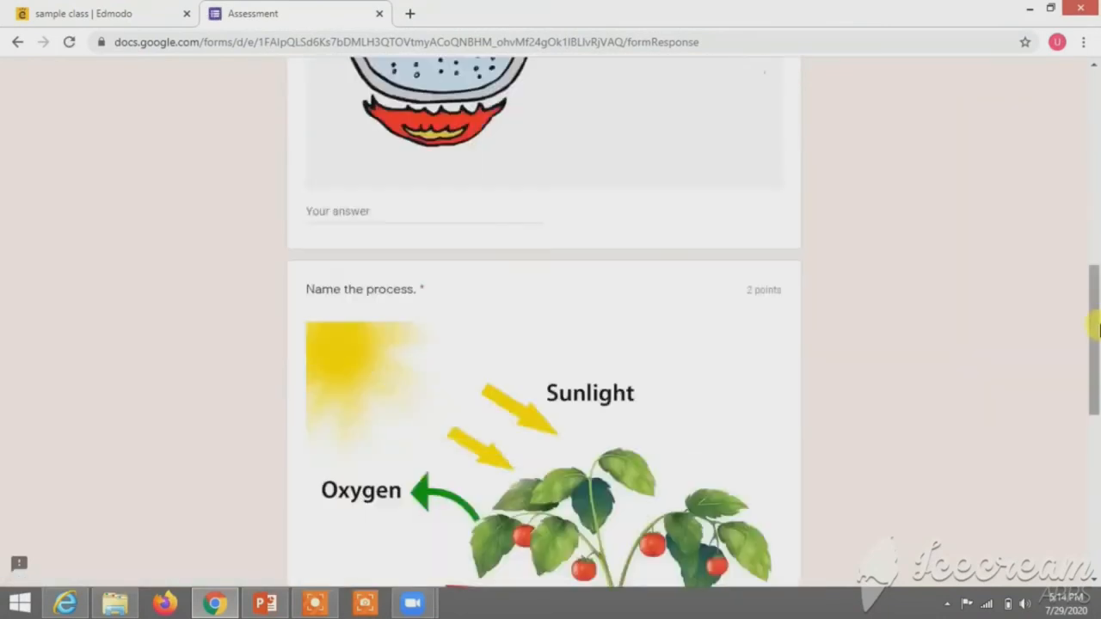
pyautogui.click(357, 215)
pyautogui.write('Evaporation')
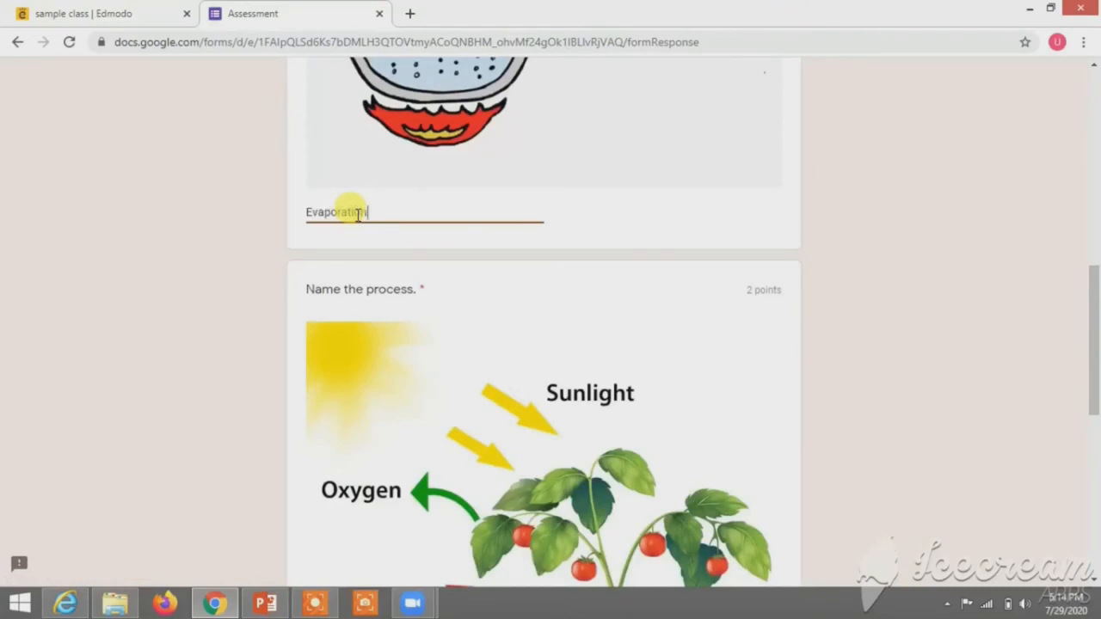
pyautogui.moveTo(1096, 394); pyautogui.dragTo(1097, 501)
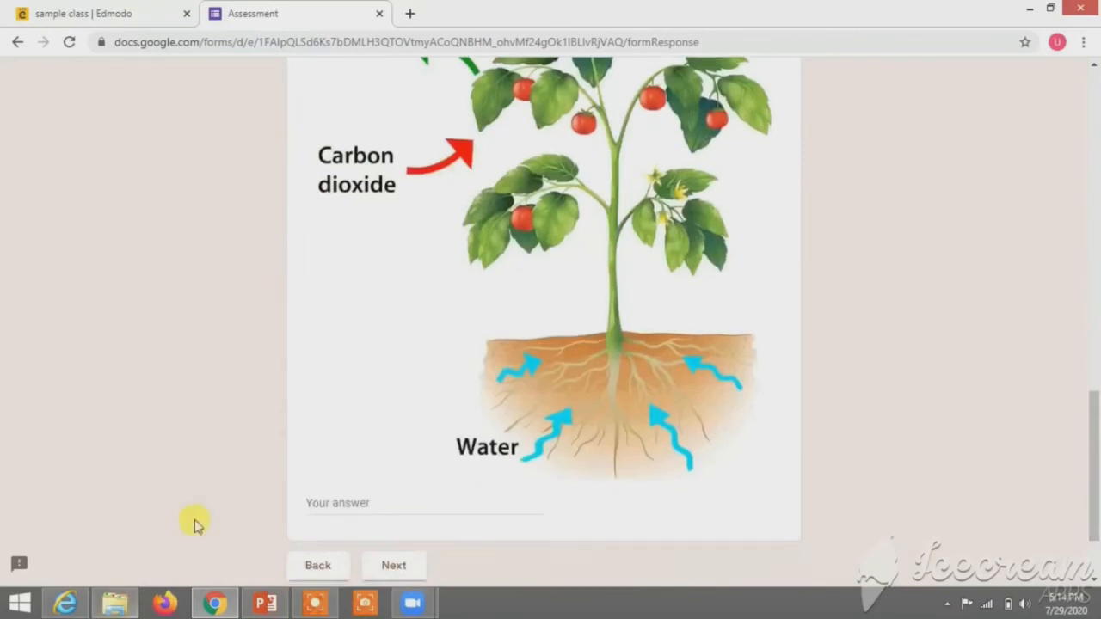
pyautogui.click(345, 506)
pyautogui.write('photosynthesis')
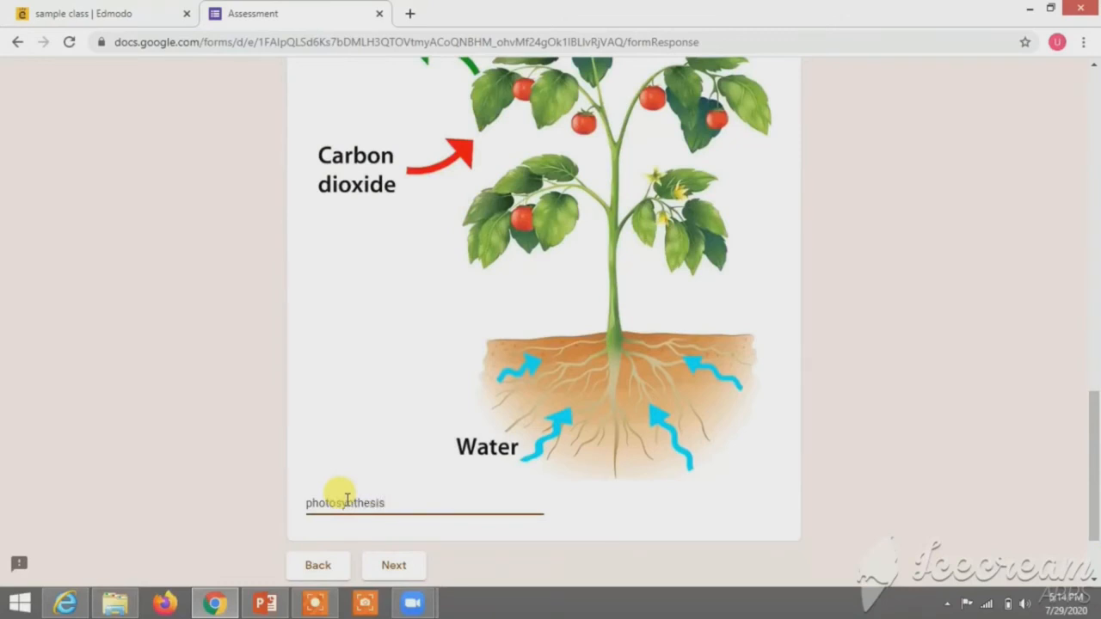
pyautogui.click(392, 567)
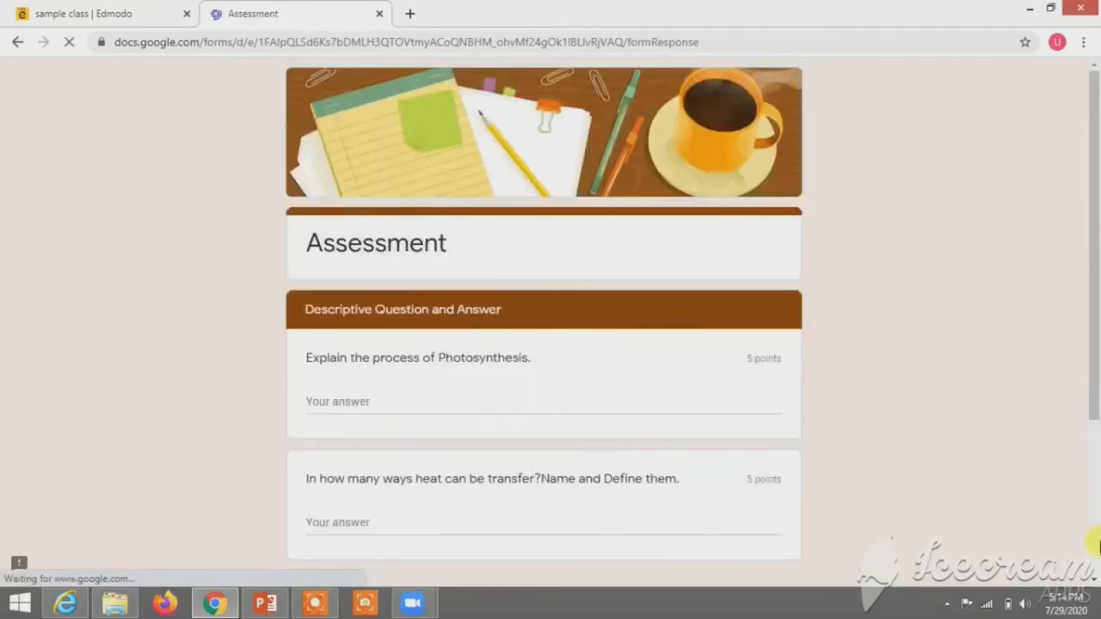
# Step: Type the descriptive answers on photosynthesis and on heat transfer
pyautogui.click(360, 402)
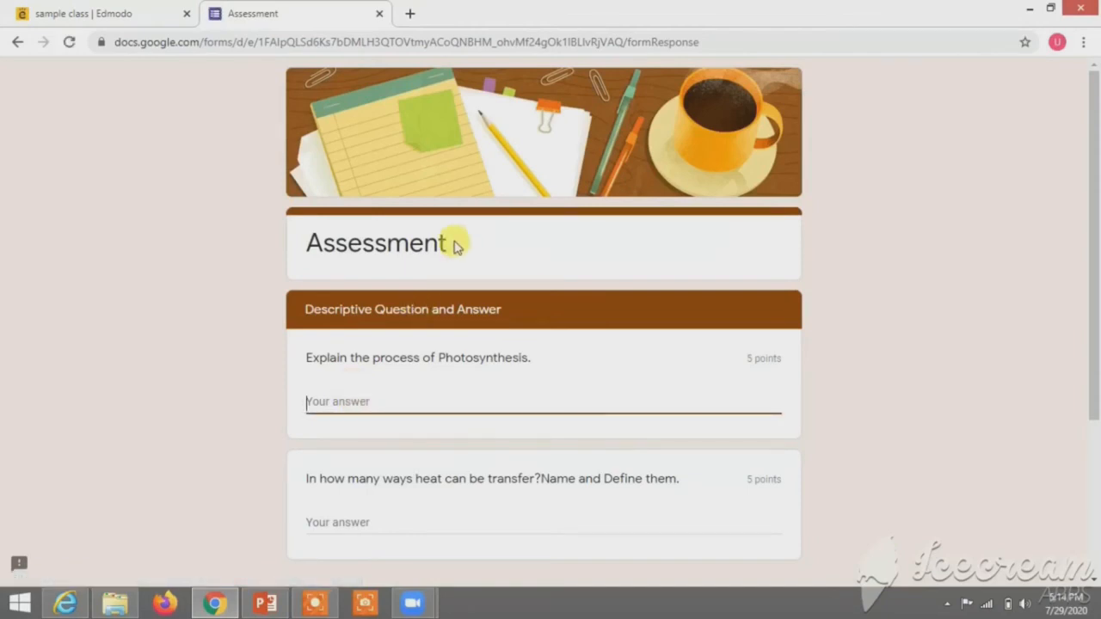
pyautogui.write('Pr')
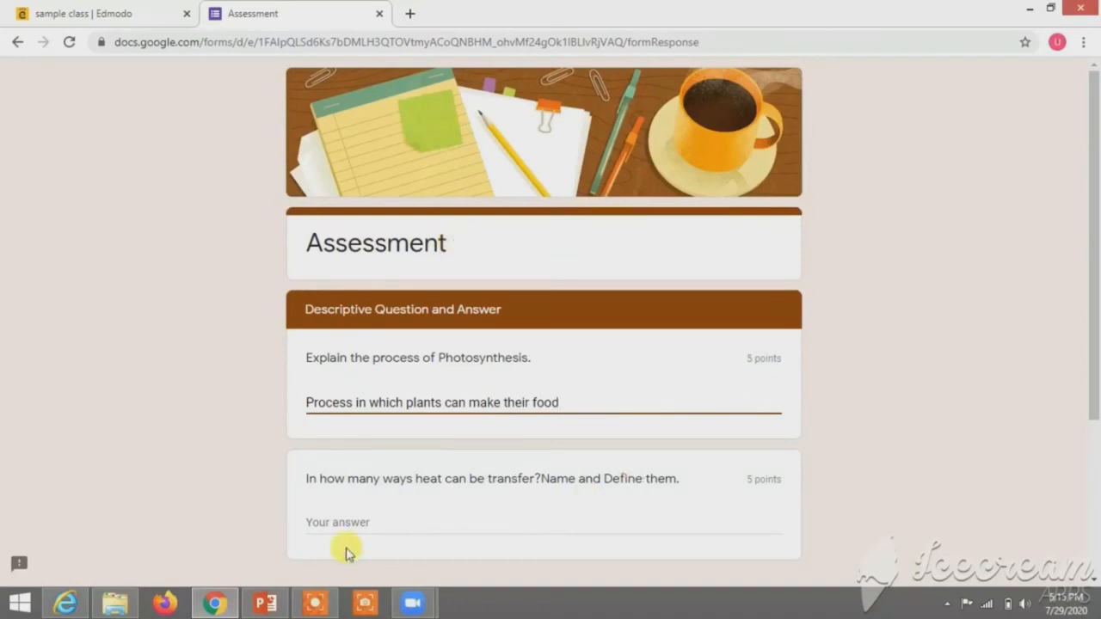
pyautogui.click(347, 522)
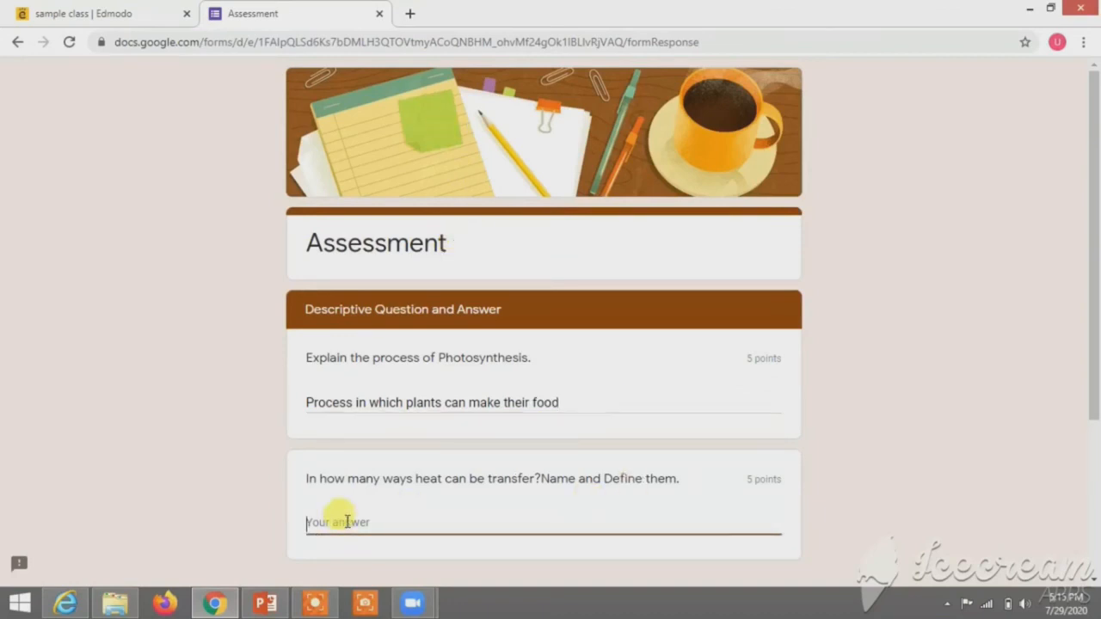
pyautogui.write('He')
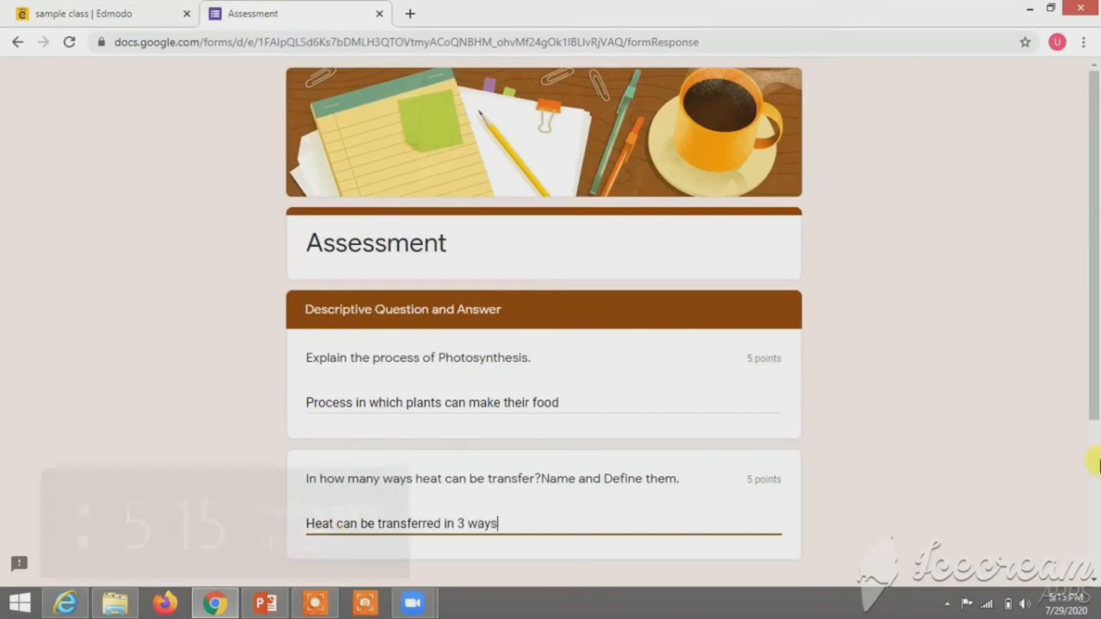
# Step: Switch on 'Send me a copy of my responses'
pyautogui.moveTo(1092, 147); pyautogui.dragTo(1095, 395)
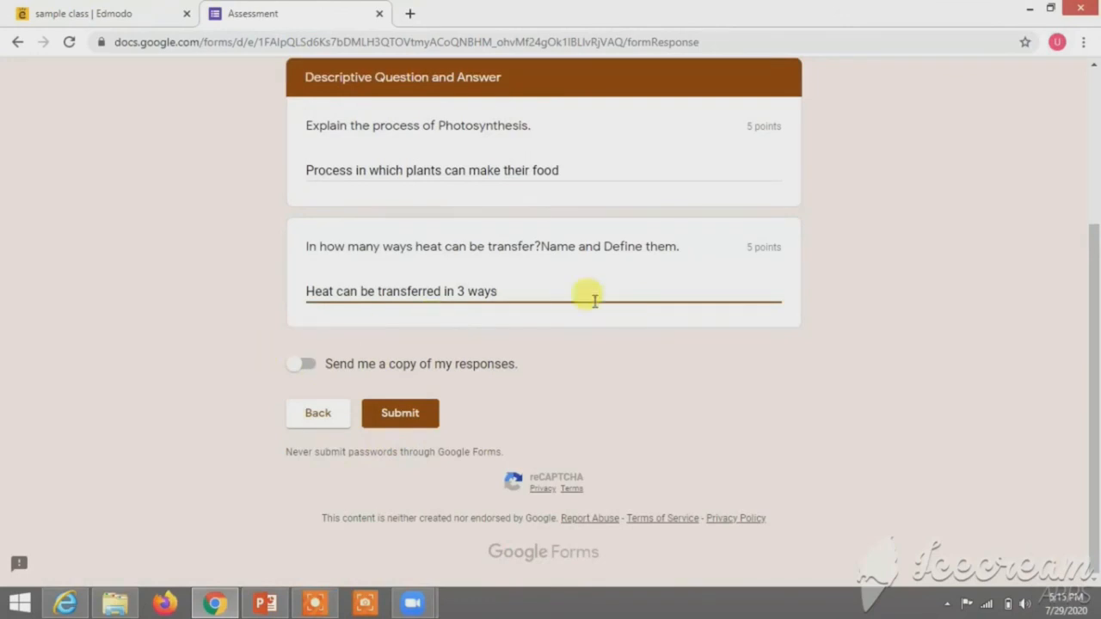
pyautogui.click(299, 367)
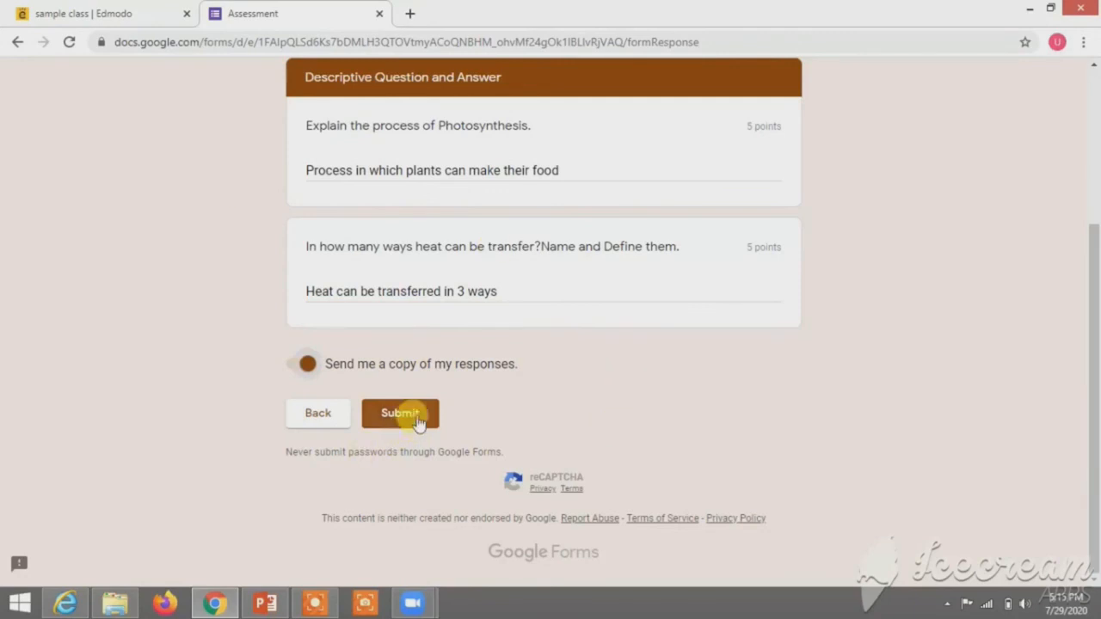
pyautogui.click(308, 366)
# Step: Submit the Assessment, check its 10/20 score, then return to the Edmodo sample class tab
pyautogui.click(403, 415)
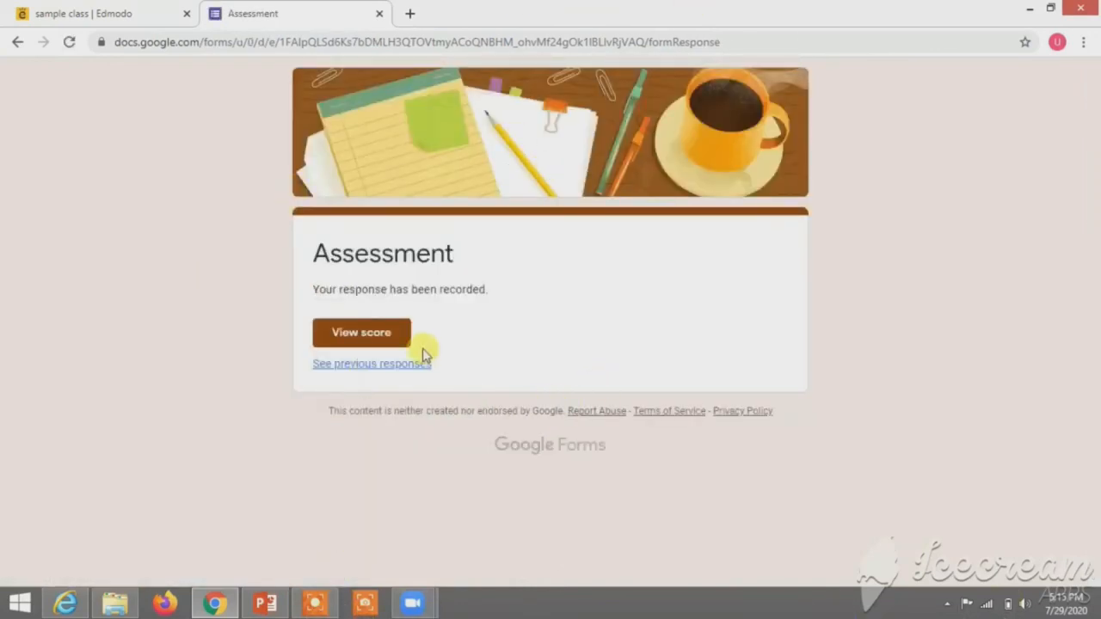
pyautogui.click(345, 332)
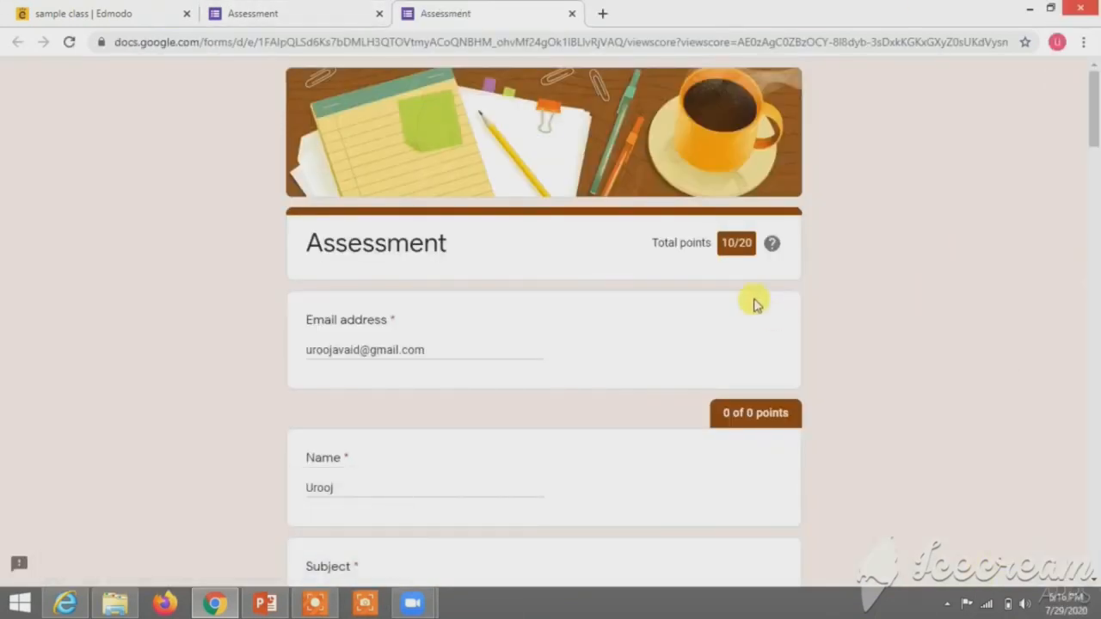
pyautogui.moveTo(1095, 97)
pyautogui.mouseDown()
pyautogui.moveTo(1095, 289)
pyautogui.moveTo(1074, 115)
pyautogui.moveTo(1091, 149)
pyautogui.moveTo(1084, 81)
pyautogui.moveTo(1092, 103)
pyautogui.mouseUp()
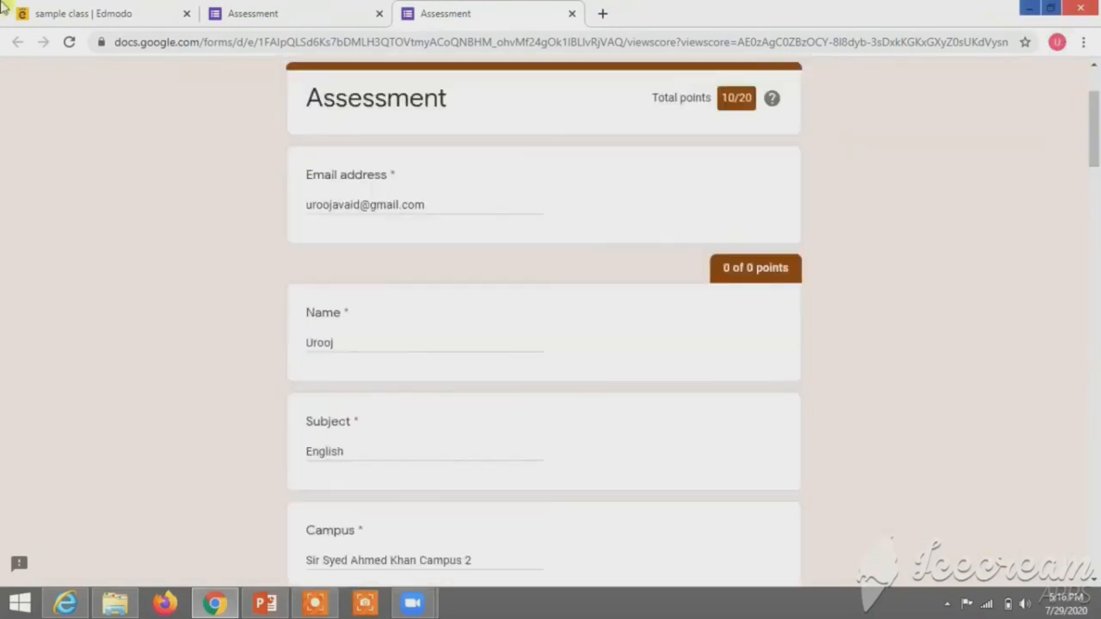
pyautogui.click(570, 18)
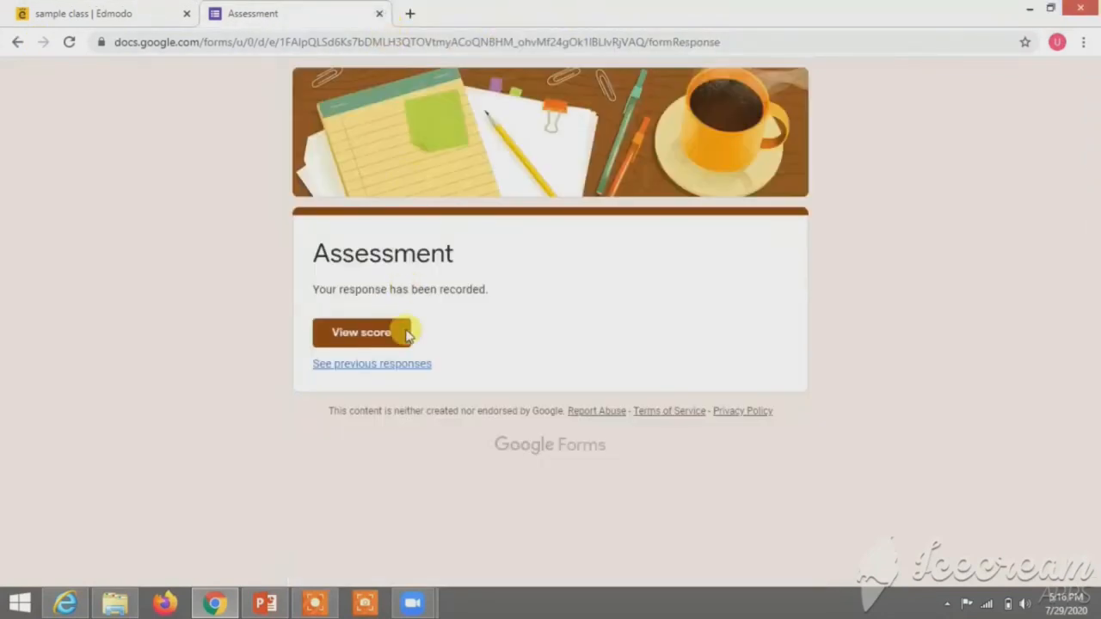
pyautogui.click(109, 13)
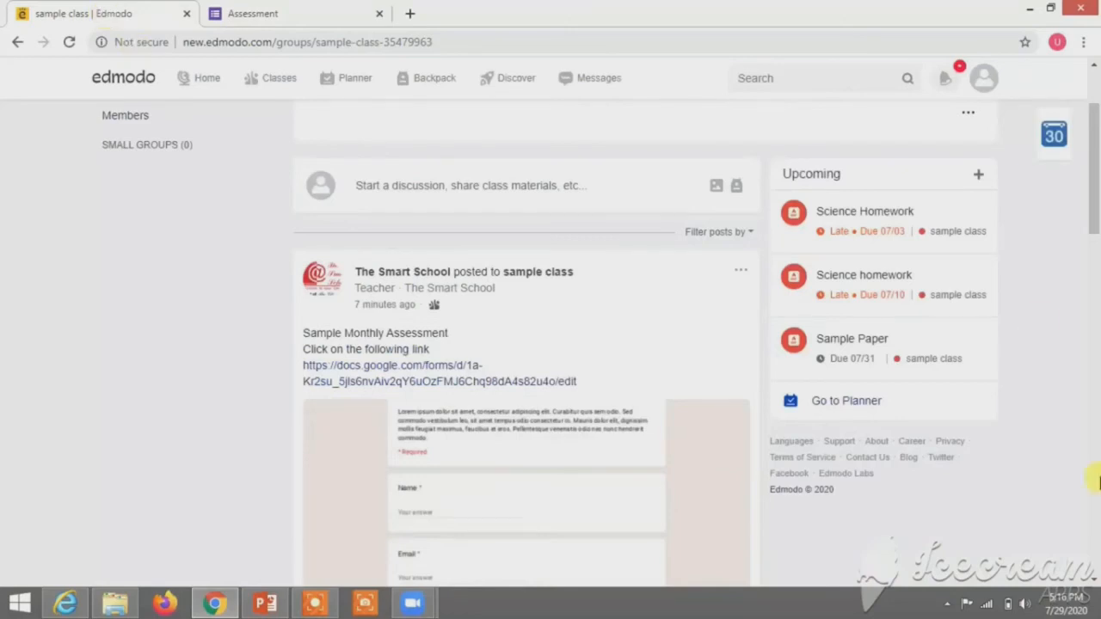
# Step: Post the comment 'teacher I have done' on the Assessment post
pyautogui.scroll(-4, 499, 345)
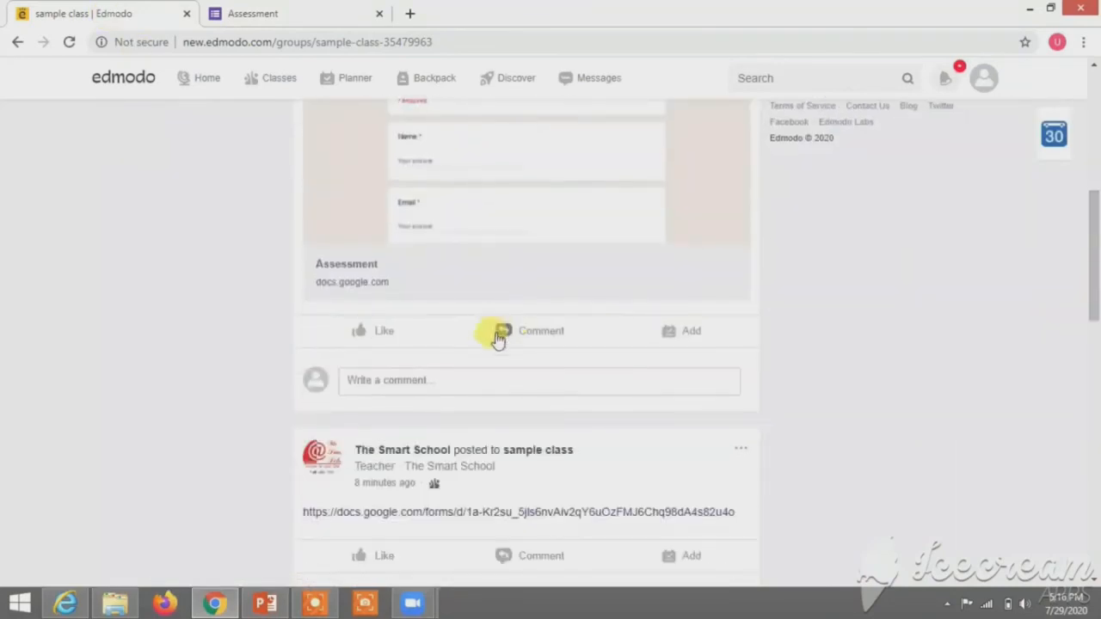
pyautogui.click(468, 386)
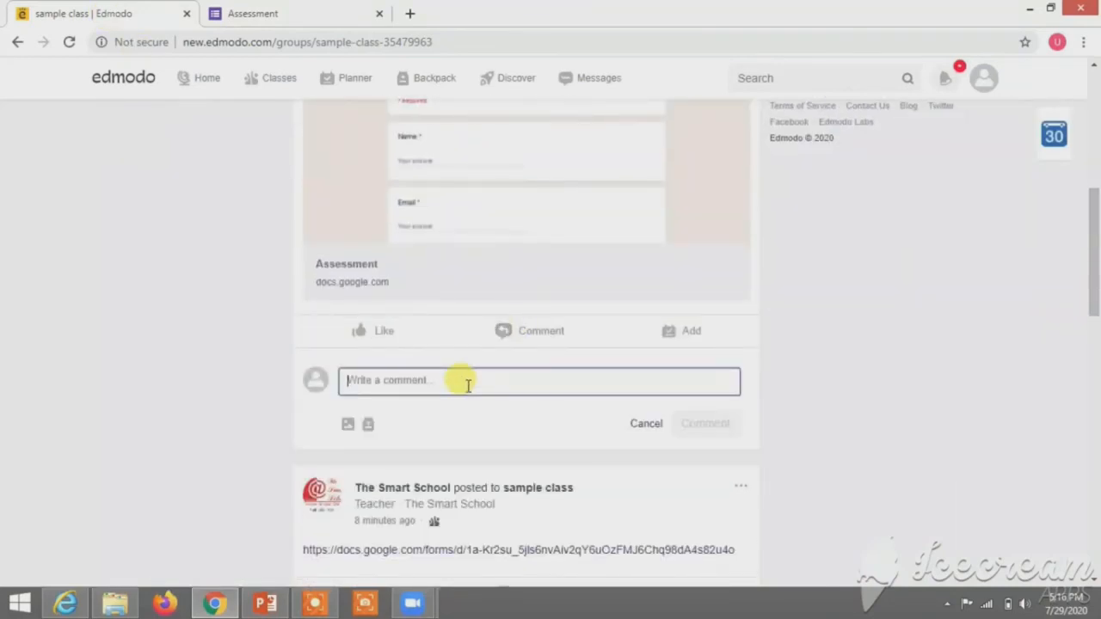
pyautogui.write('teacher I have done')
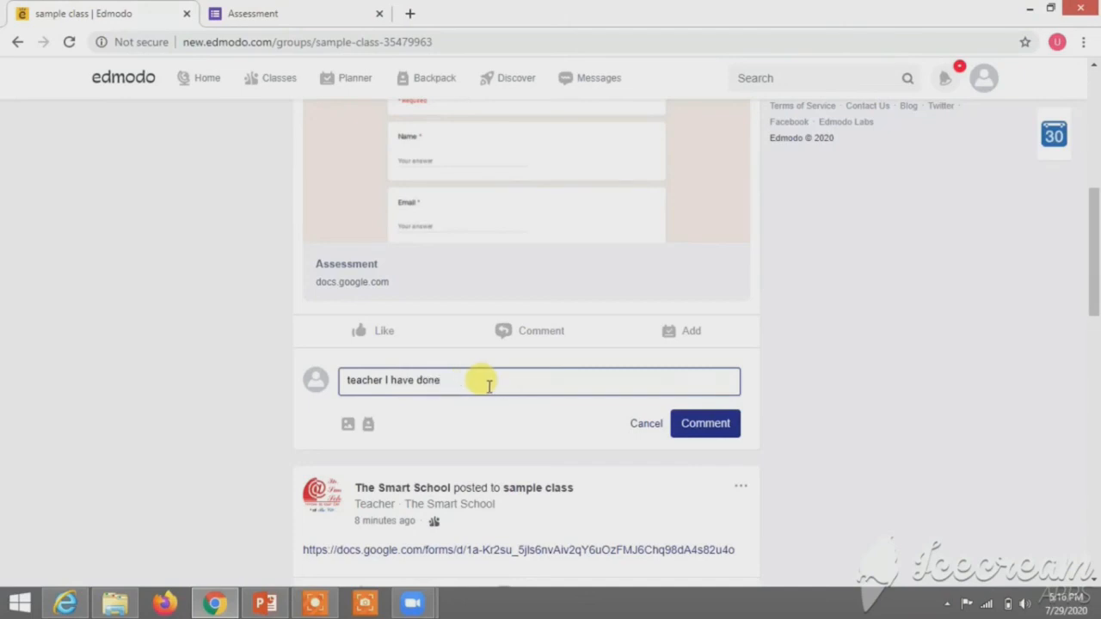
pyautogui.click(694, 434)
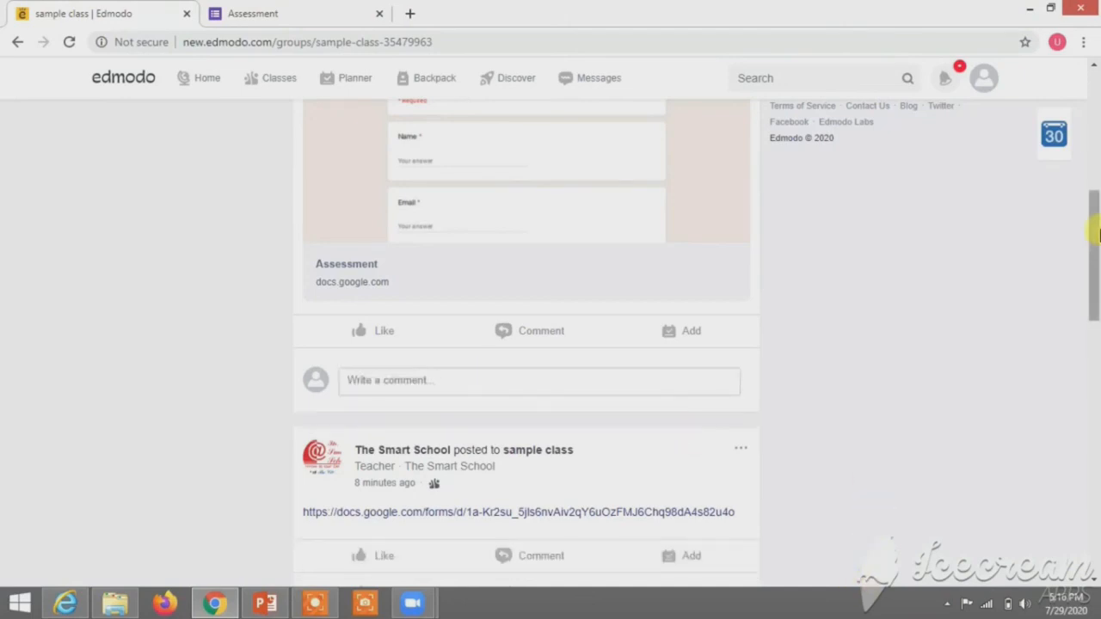
# Step: Reopen the Assessment form link to confirm it shows 'You've already responded', then return to Edmodo
pyautogui.moveTo(1096, 194); pyautogui.dragTo(1096, 184)
pyautogui.scroll(-5, 1096, 183)
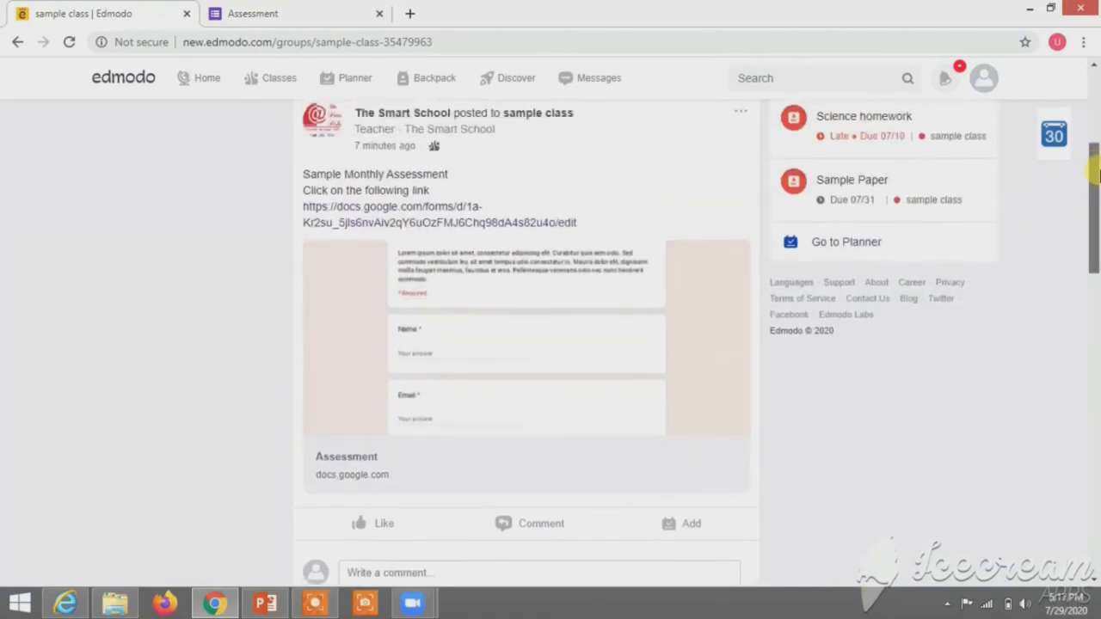
pyautogui.click(560, 227)
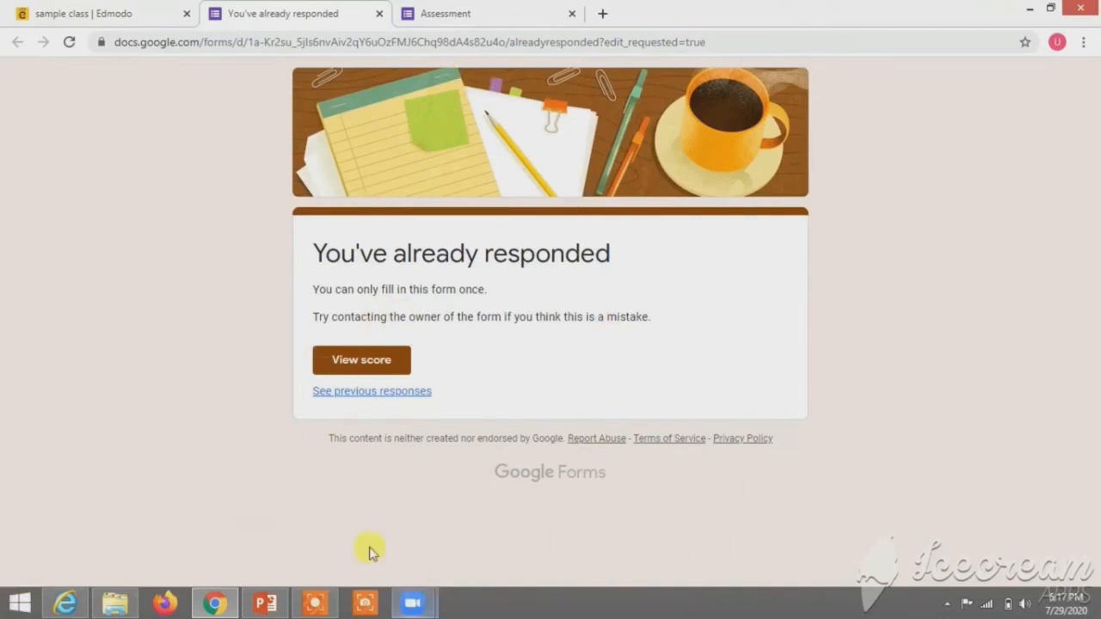
pyautogui.click(114, 10)
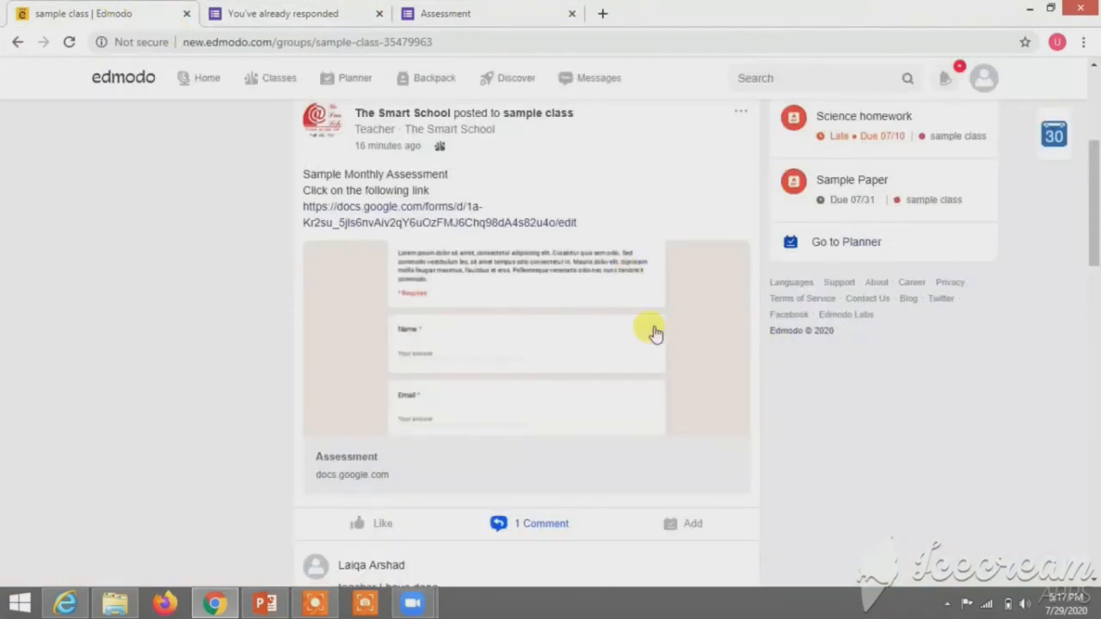
pyautogui.click(413, 602)
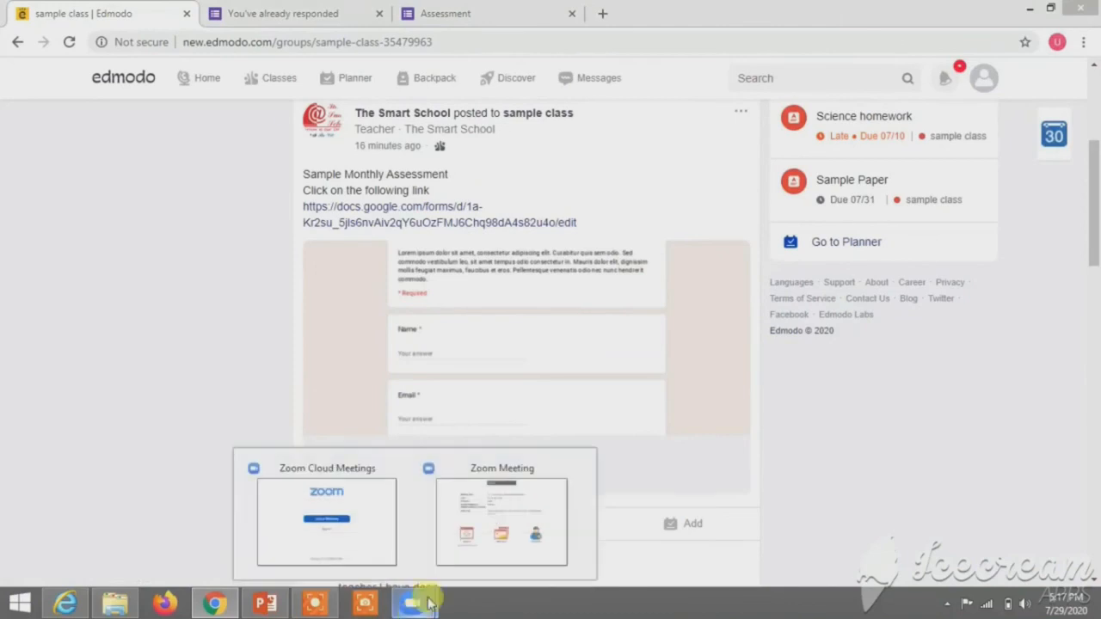
# Step: Bring up the Zoom meeting and its chat, then minimize it to a floating panel with video hidden
pyautogui.click(516, 519)
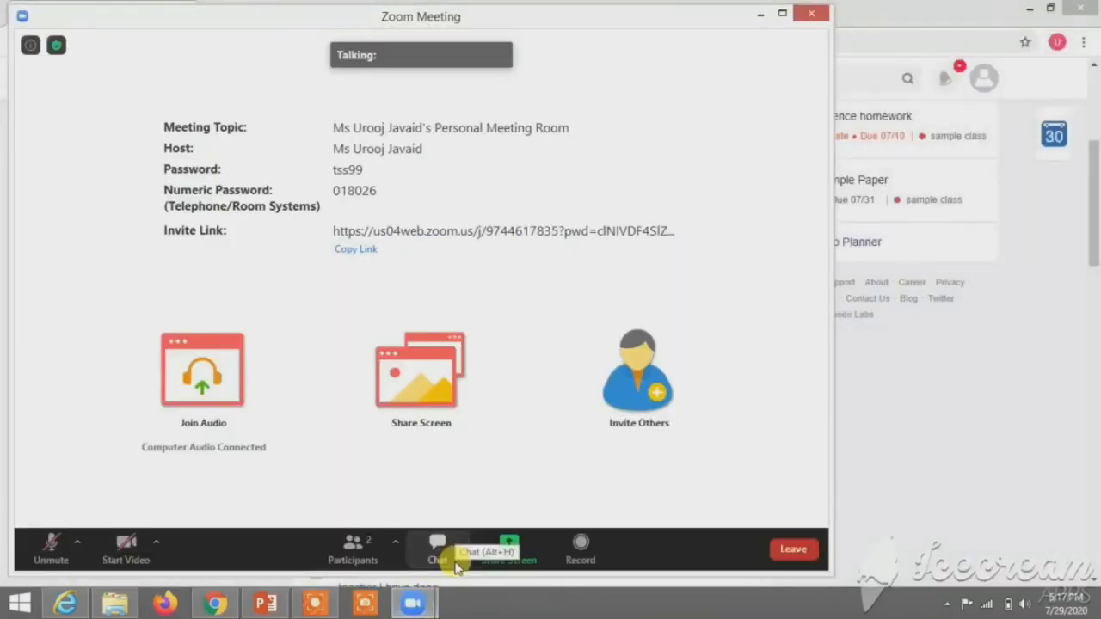
pyautogui.click(439, 546)
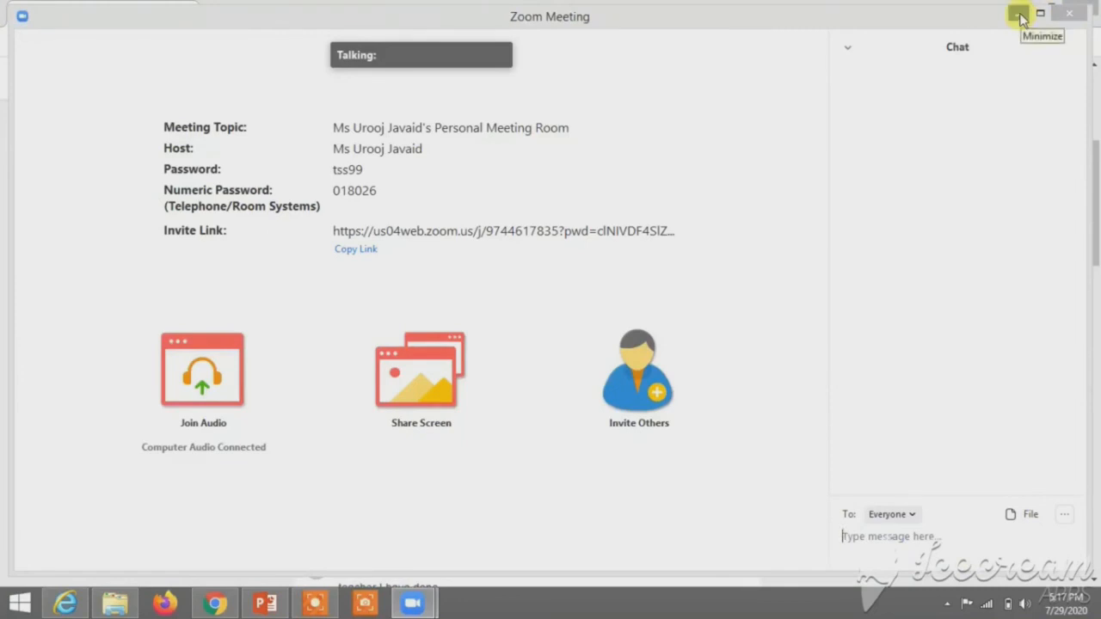
pyautogui.click(1019, 17)
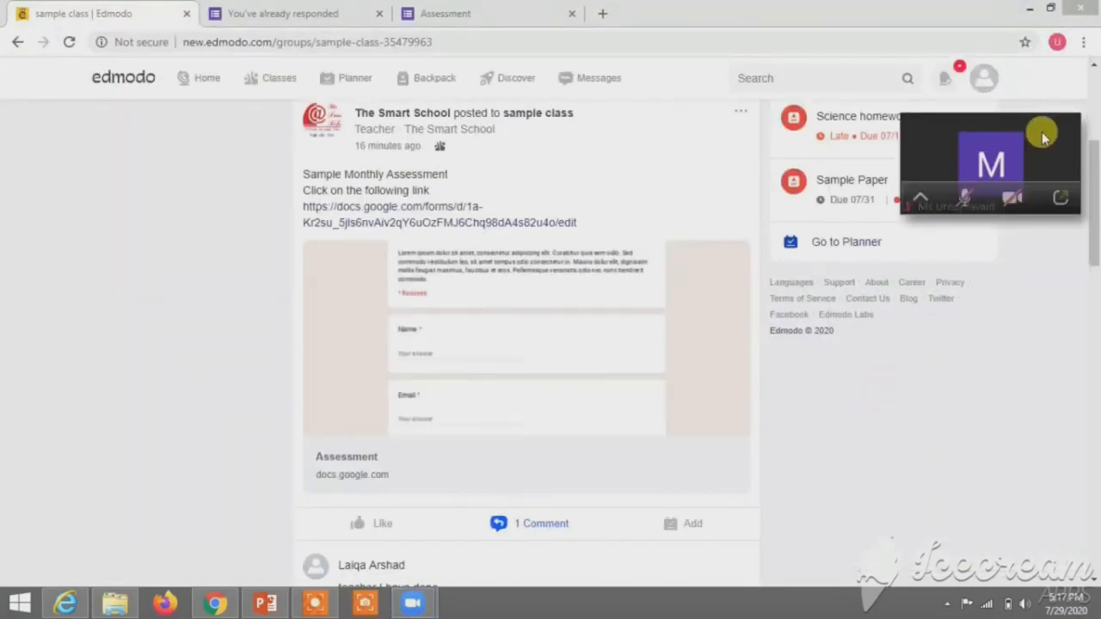
pyautogui.click(843, 8)
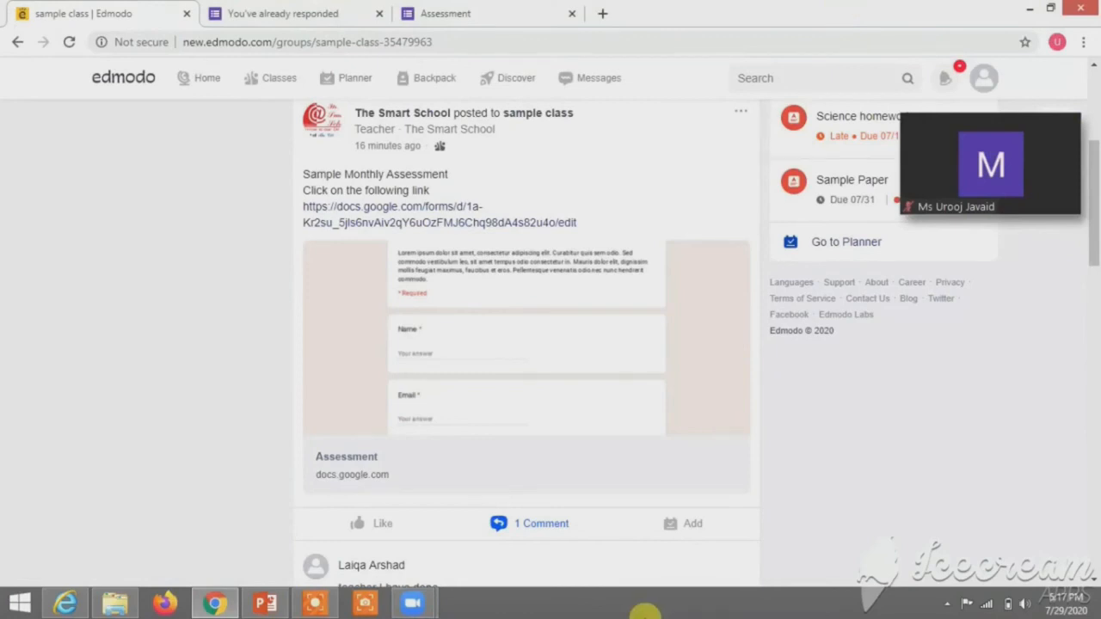
pyautogui.moveTo(1061, 172)
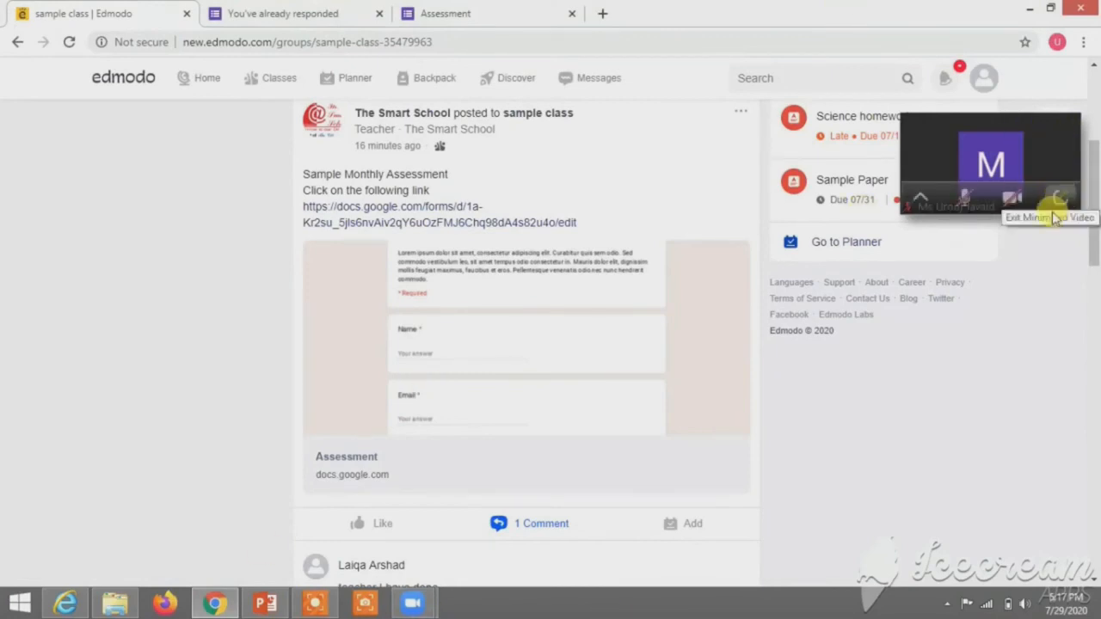
pyautogui.click(922, 197)
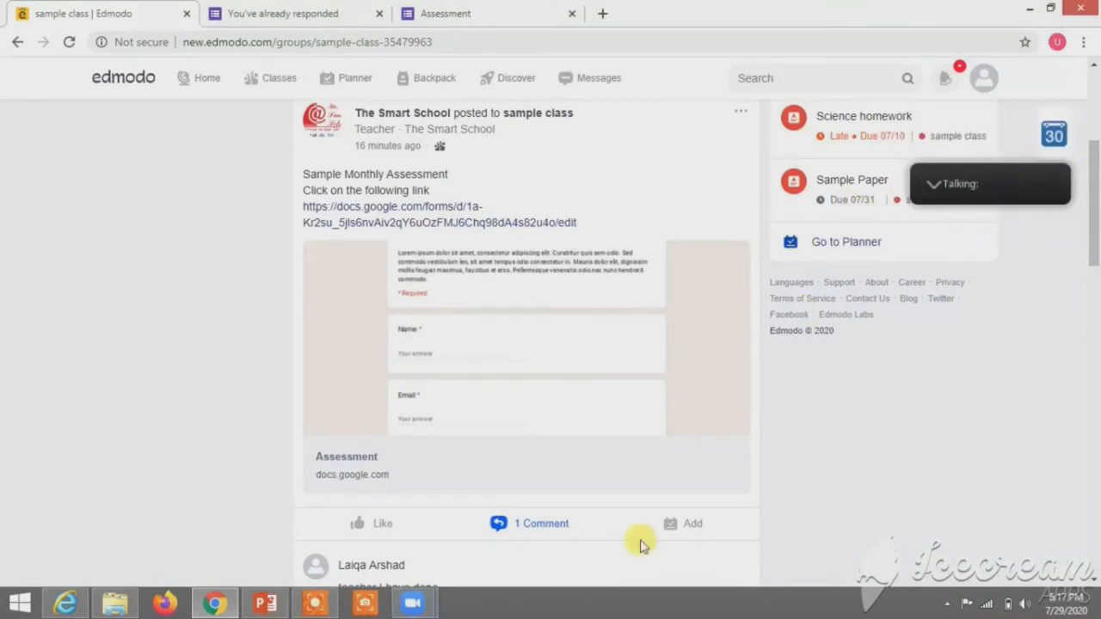